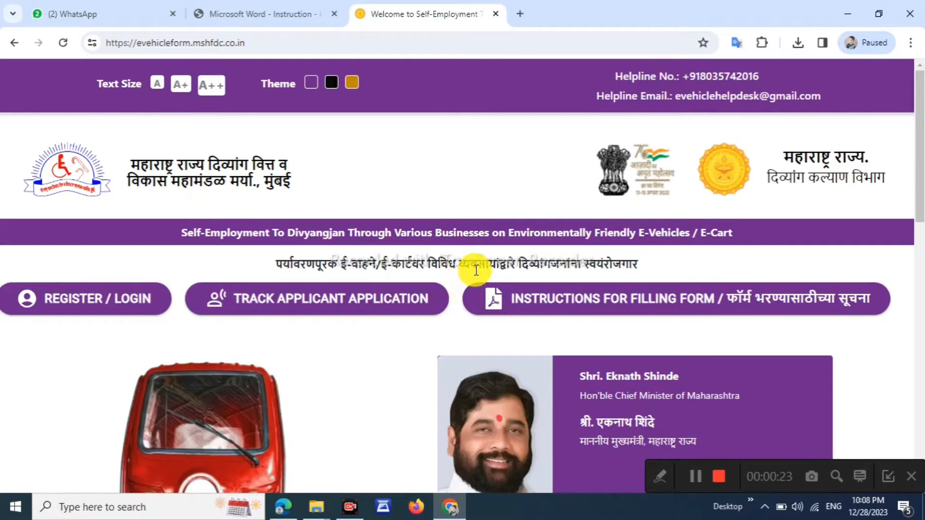
Step: Review the scheme title and the register, tracking and instruction options on the e-vehicle portal's home page
{"action": "left_click_drag", "start_coordinate": [322, 264], "coordinate": [385, 273]}
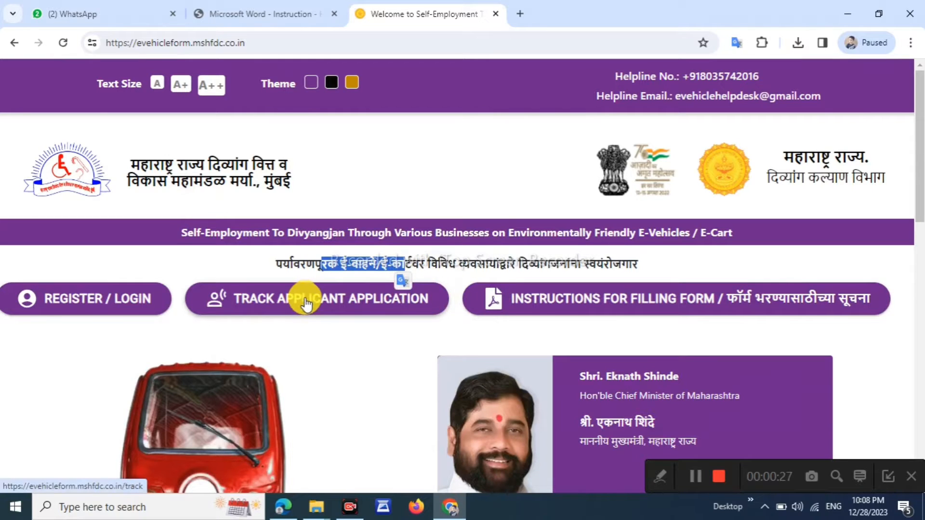
{"action": "scroll", "coordinate": [301, 299], "scroll_direction": "down", "scroll_amount": 2}
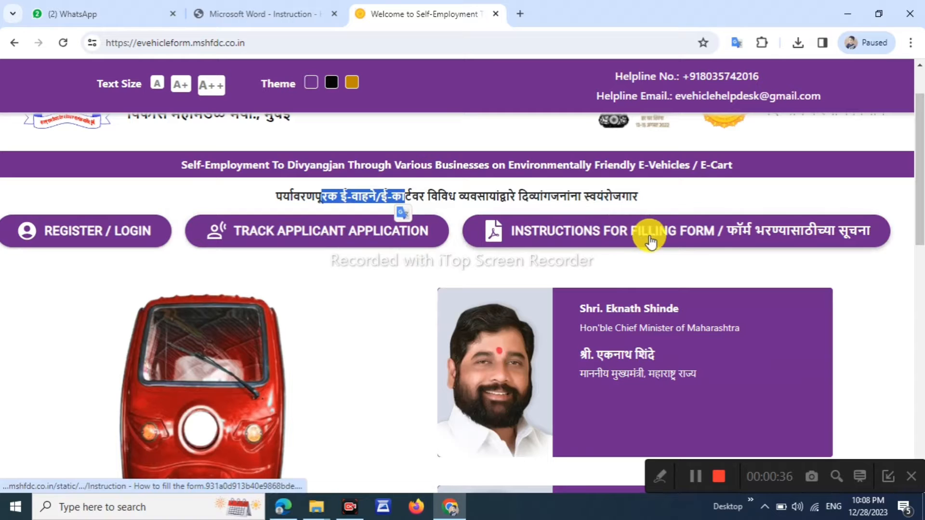
{"action": "left_click", "coordinate": [660, 259]}
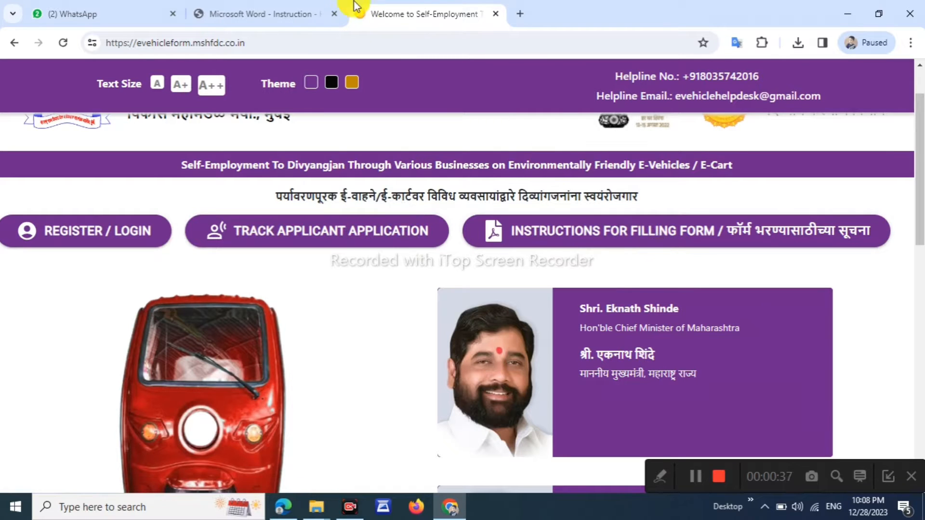
Step: Switch to the form-filling instructions PDF and read the scheme's terms and conditions
{"action": "left_click", "coordinate": [313, 6]}
{"action": "scroll", "coordinate": [586, 272], "scroll_direction": "down", "scroll_amount": 5}
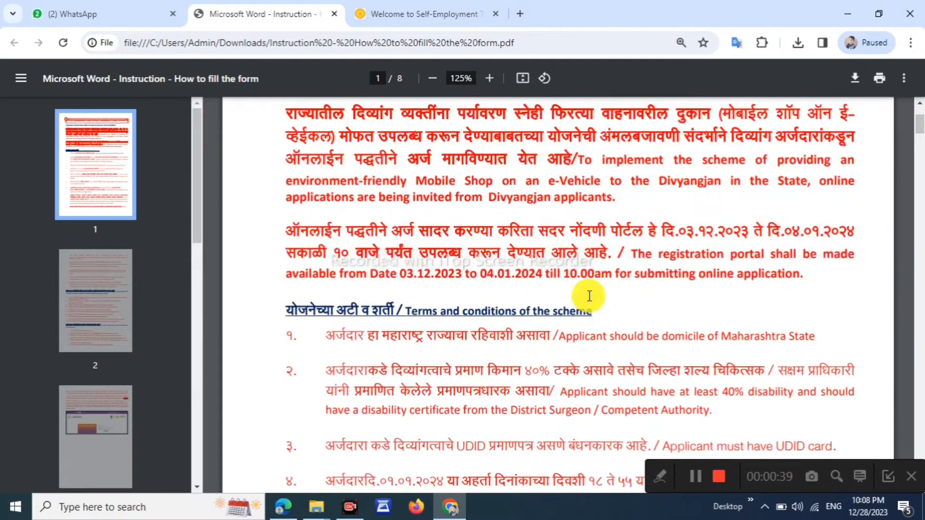
{"action": "scroll", "coordinate": [496, 263], "scroll_direction": "down", "scroll_amount": 3}
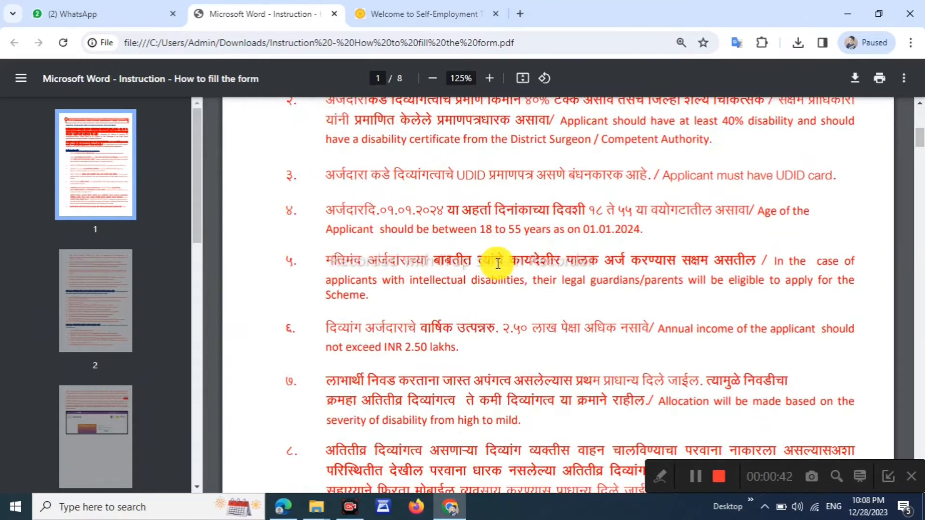
{"action": "left_click_drag", "start_coordinate": [359, 176], "coordinate": [673, 186]}
{"action": "scroll", "coordinate": [631, 213], "scroll_direction": "down", "scroll_amount": 3}
{"action": "scroll", "coordinate": [632, 213], "scroll_direction": "down", "scroll_amount": 8}
{"action": "scroll", "coordinate": [631, 212], "scroll_direction": "down", "scroll_amount": 7}
Step: Review required documents 1 to 5: applicant photo, signature, caste certificate, domicile certificate and address proof
{"action": "scroll", "coordinate": [631, 213], "scroll_direction": "up", "scroll_amount": 2}
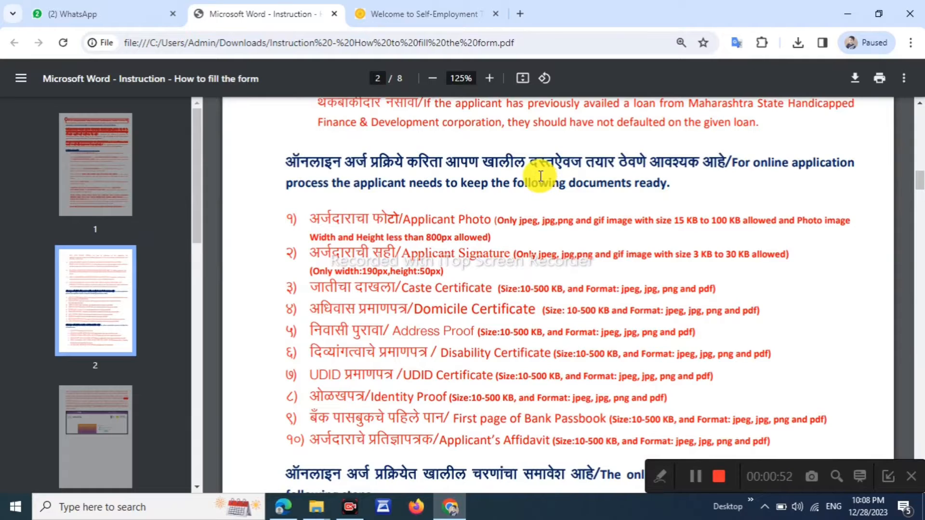
{"action": "scroll", "coordinate": [541, 175], "scroll_direction": "down", "scroll_amount": 1}
{"action": "double_click", "coordinate": [366, 151]}
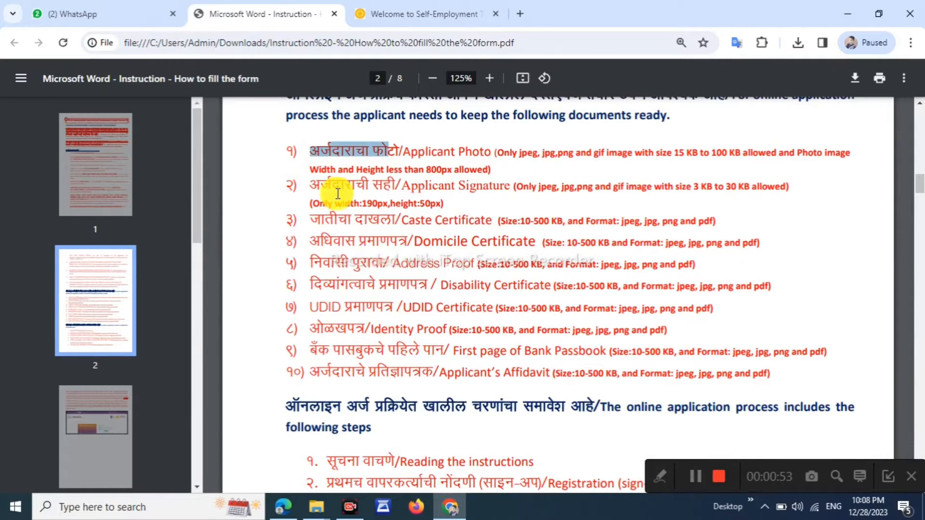
{"action": "double_click", "coordinate": [347, 188]}
{"action": "double_click", "coordinate": [338, 220]}
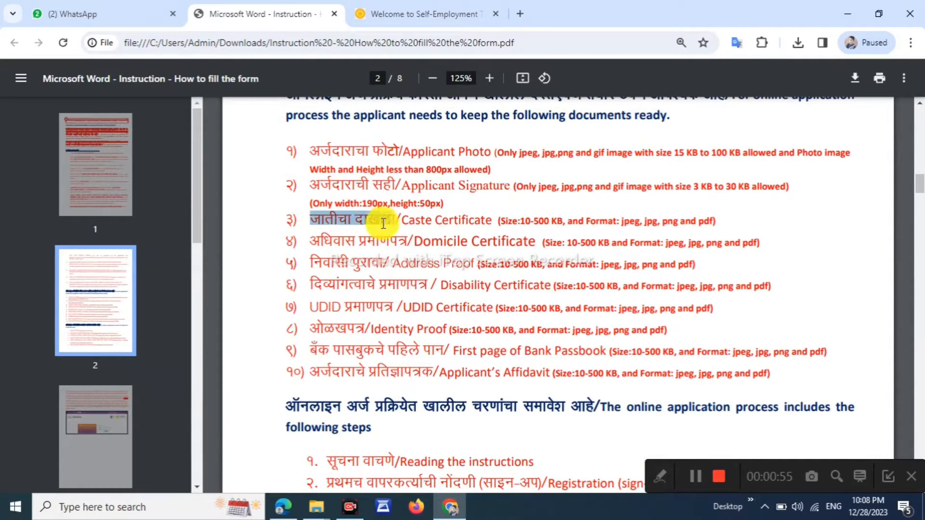
{"action": "double_click", "coordinate": [333, 241]}
{"action": "double_click", "coordinate": [361, 262]}
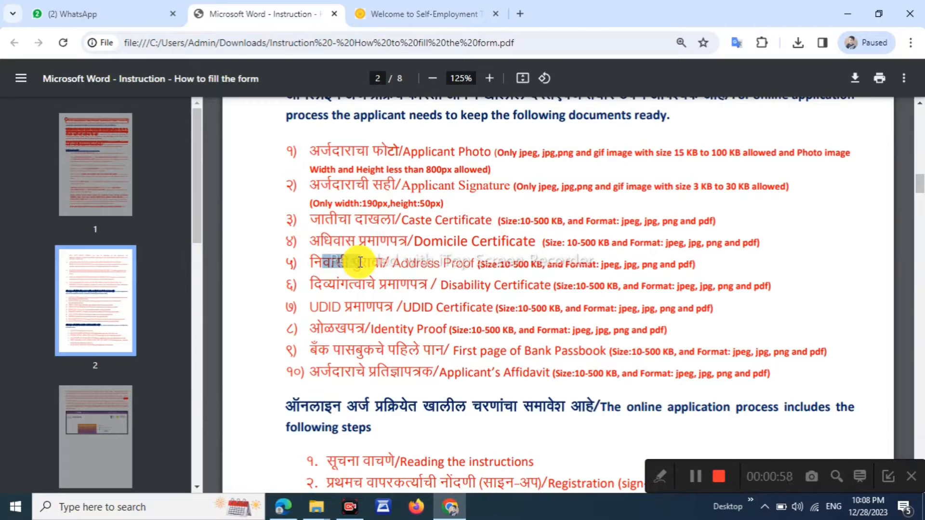
{"action": "left_click_drag", "start_coordinate": [354, 262], "coordinate": [359, 259]}
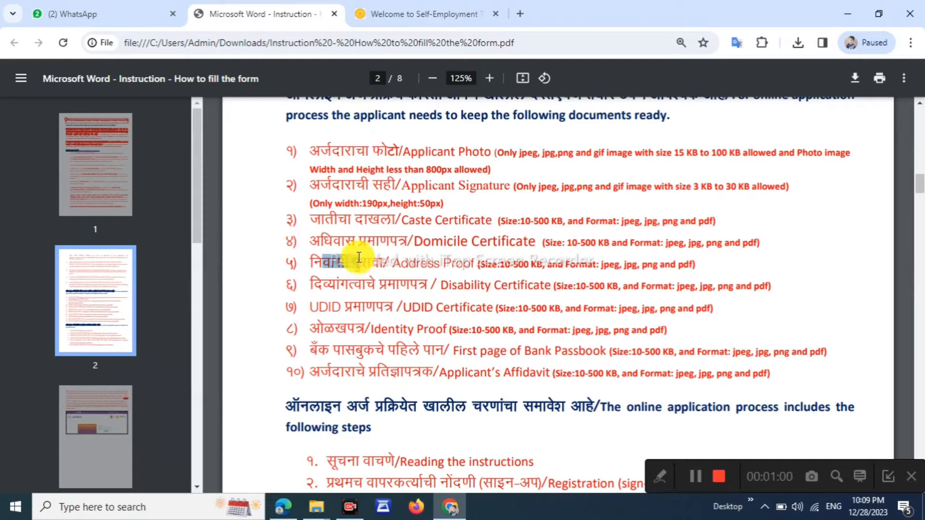
Step: Review required documents 6 to 10: disability certificate, UDID certificate, identity proof, bank passbook page and applicant's affidavit
{"action": "double_click", "coordinate": [321, 284]}
{"action": "left_click", "coordinate": [497, 286]}
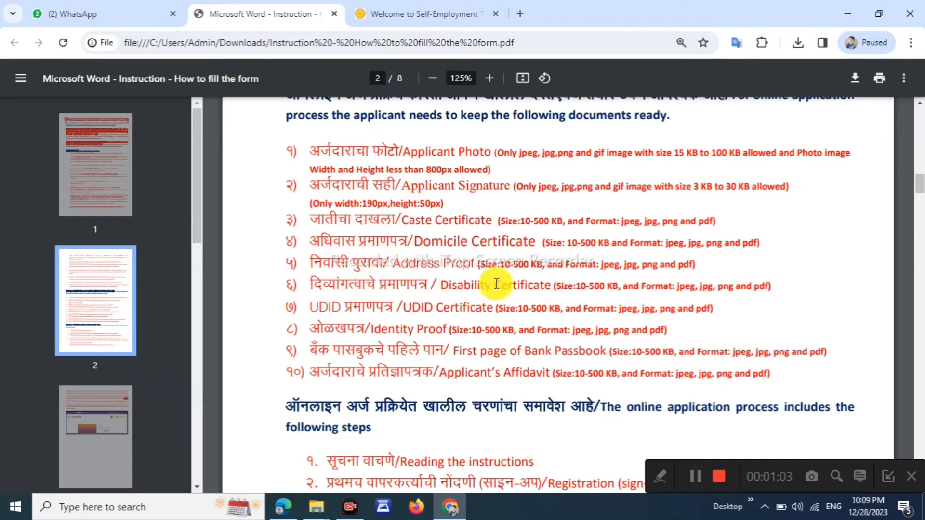
{"action": "left_click_drag", "start_coordinate": [311, 307], "coordinate": [376, 307]}
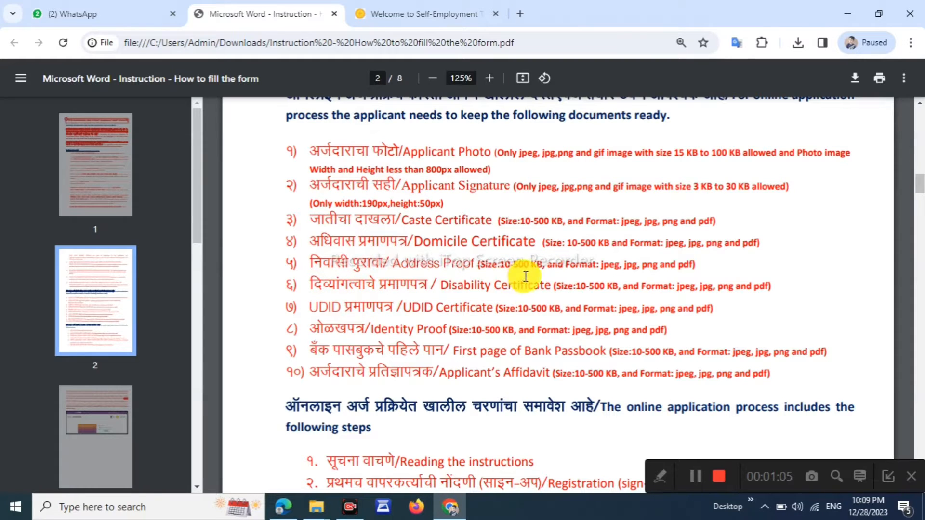
{"action": "left_click_drag", "start_coordinate": [310, 328], "coordinate": [375, 328]}
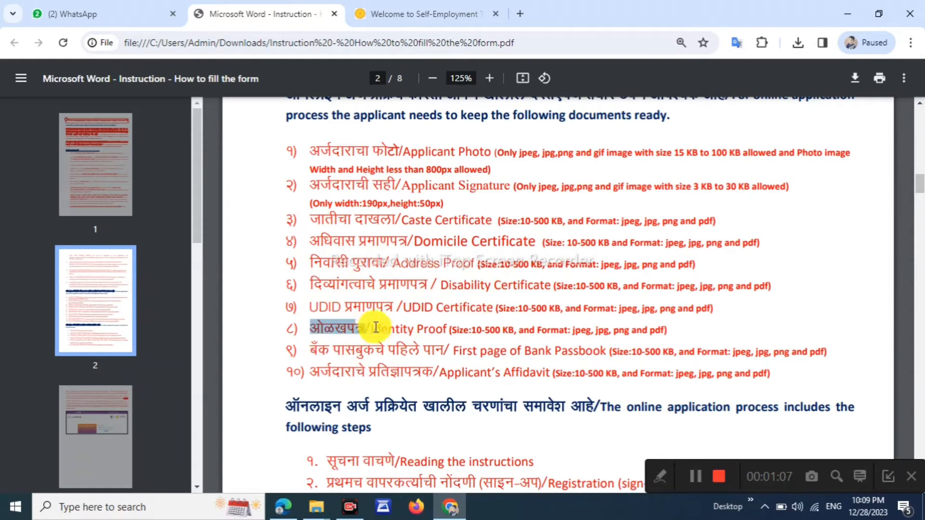
{"action": "left_click", "coordinate": [507, 302]}
{"action": "left_click_drag", "start_coordinate": [311, 350], "coordinate": [396, 345]}
{"action": "left_click", "coordinate": [484, 342]}
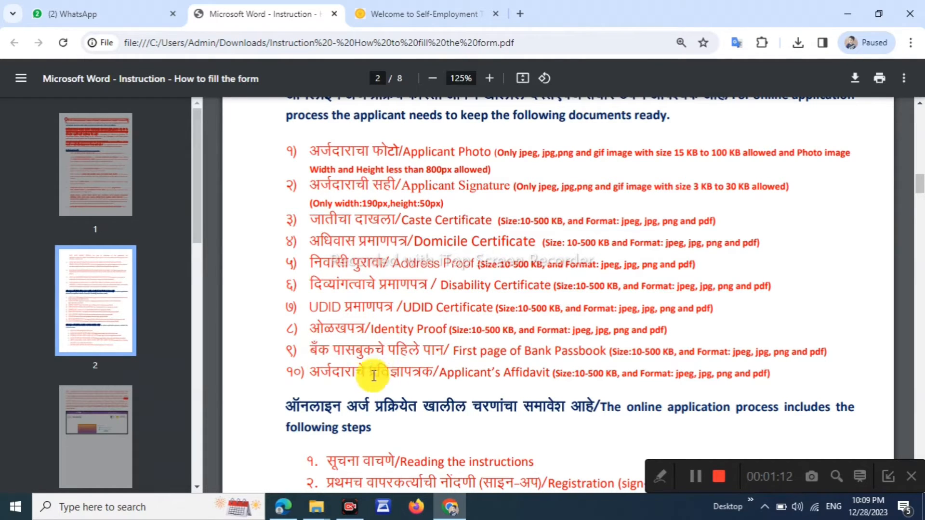
{"action": "mouse_move", "coordinate": [316, 373]}
{"action": "left_mouse_down"}
{"action": "mouse_move", "coordinate": [407, 374]}
{"action": "mouse_move", "coordinate": [306, 388]}
{"action": "mouse_move", "coordinate": [343, 380]}
{"action": "mouse_move", "coordinate": [327, 379]}
{"action": "left_mouse_up"}
Step: Read the online application steps and sign-in instructions, continuing to the final page of the PDF
{"action": "scroll", "coordinate": [413, 378], "scroll_direction": "down", "scroll_amount": 5}
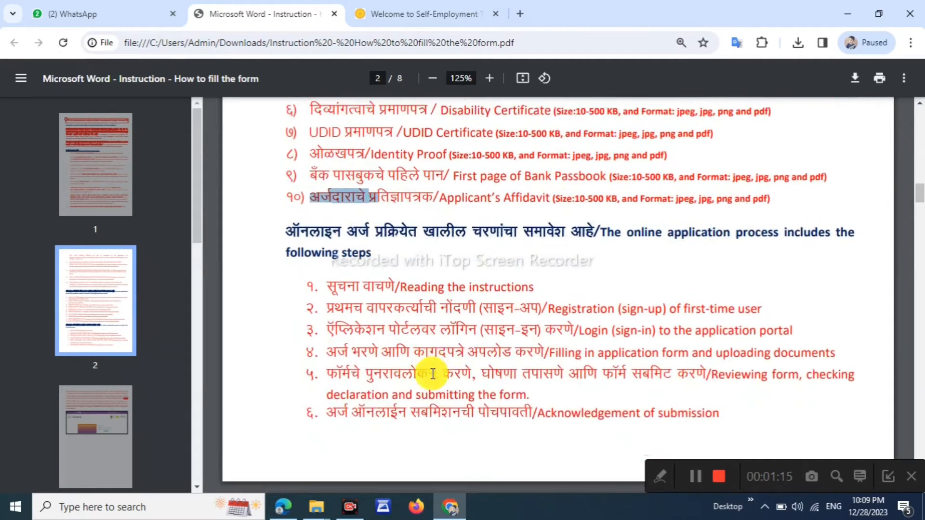
{"action": "scroll", "coordinate": [435, 371], "scroll_direction": "down", "scroll_amount": 7}
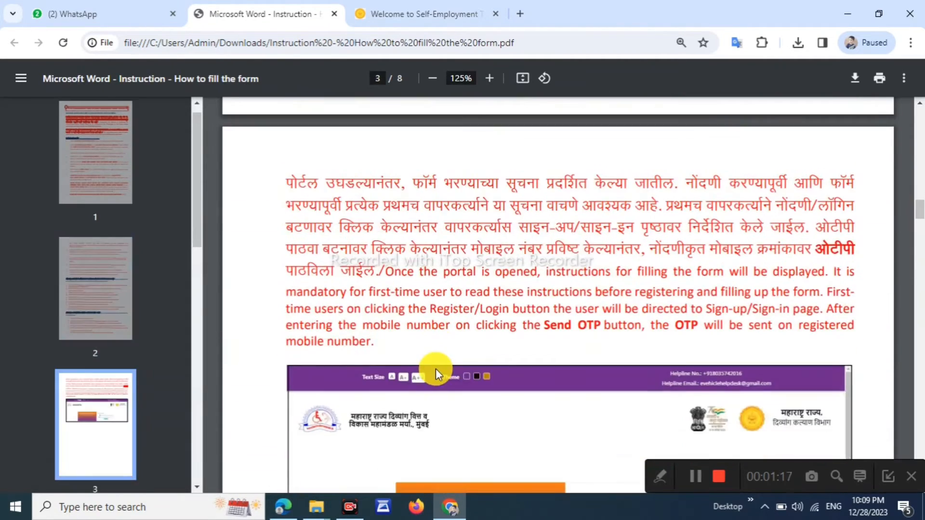
{"action": "scroll", "coordinate": [436, 368], "scroll_direction": "down", "scroll_amount": 4}
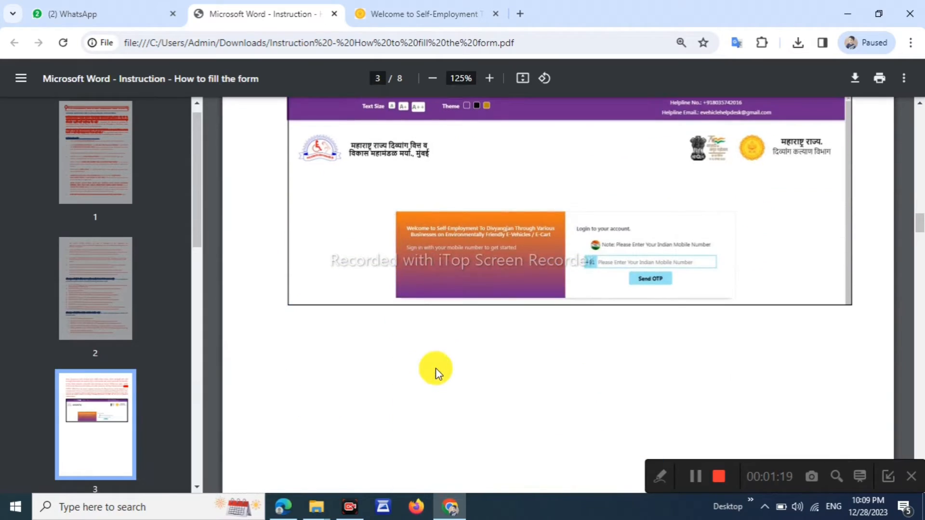
{"action": "key", "text": "End"}
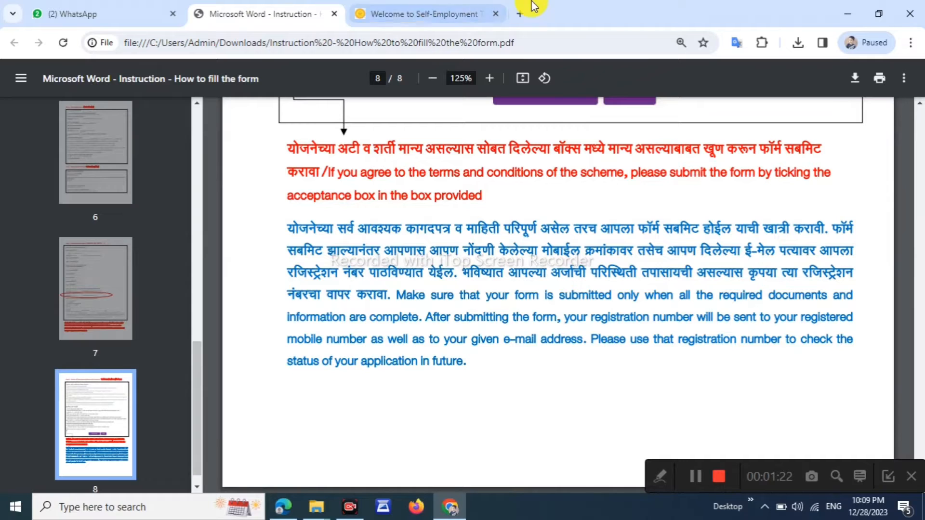
Step: Return to the e-vehicle portal, open its Register / Login page and check the note about the Indian mobile number
{"action": "left_click", "coordinate": [431, 8]}
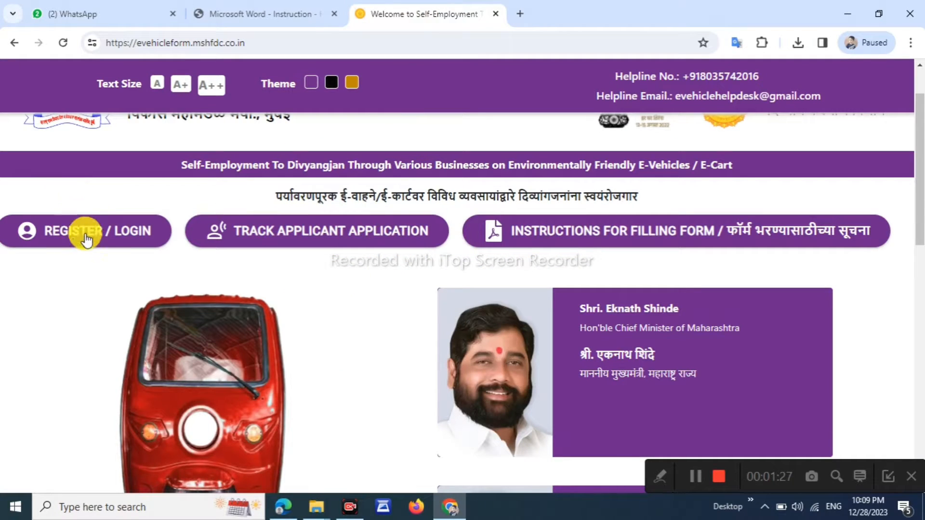
{"action": "left_click", "coordinate": [91, 235]}
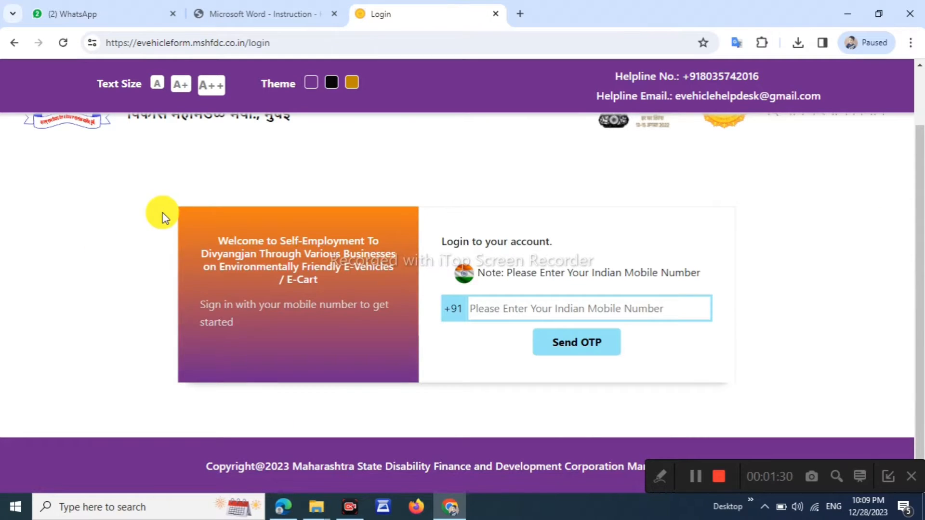
{"action": "scroll", "coordinate": [623, 223], "scroll_direction": "up", "scroll_amount": 2}
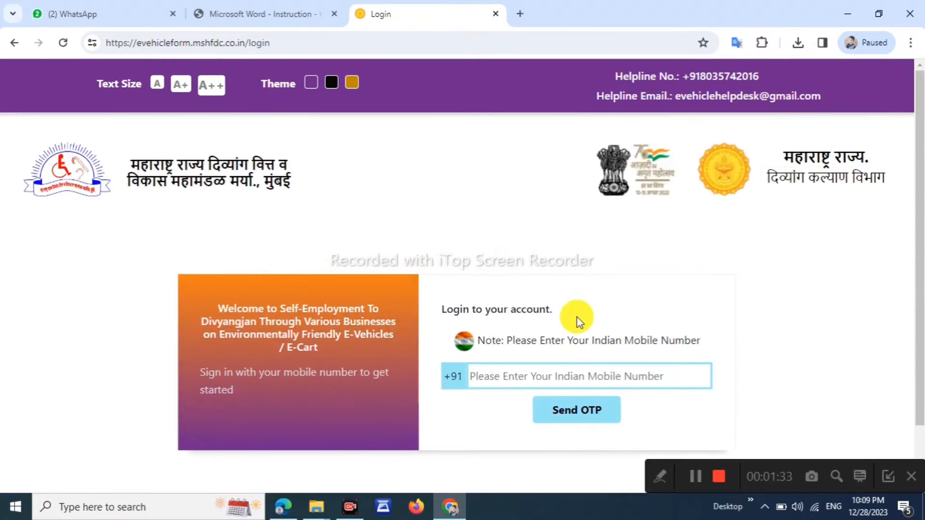
{"action": "left_click_drag", "start_coordinate": [496, 341], "coordinate": [665, 354]}
{"action": "left_click", "coordinate": [693, 311]}
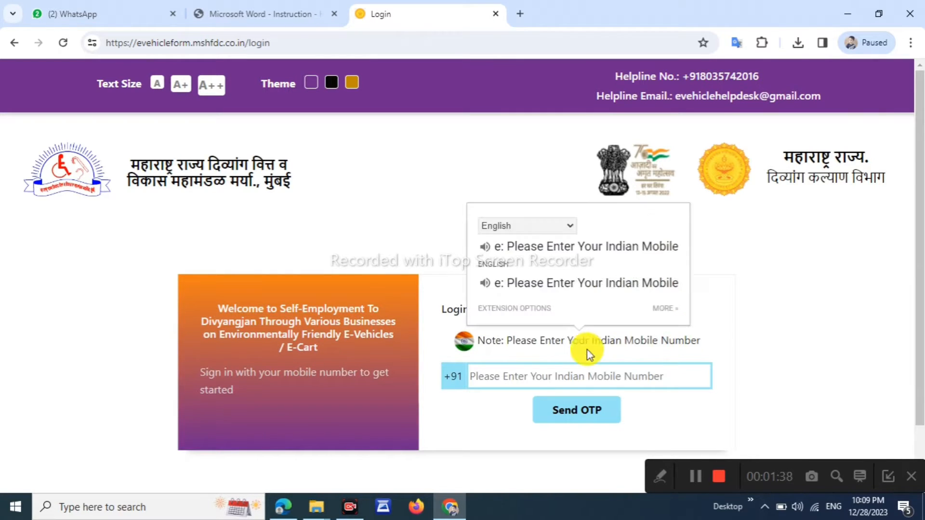
{"action": "left_click", "coordinate": [701, 345]}
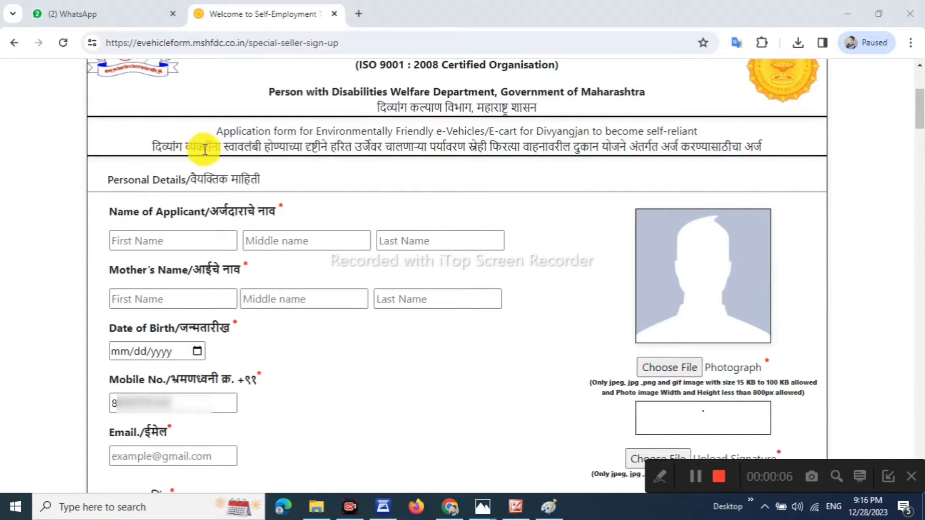
Step: Read the Marathi scheme title in the heading of the application form
{"action": "left_click_drag", "start_coordinate": [149, 147], "coordinate": [624, 151]}
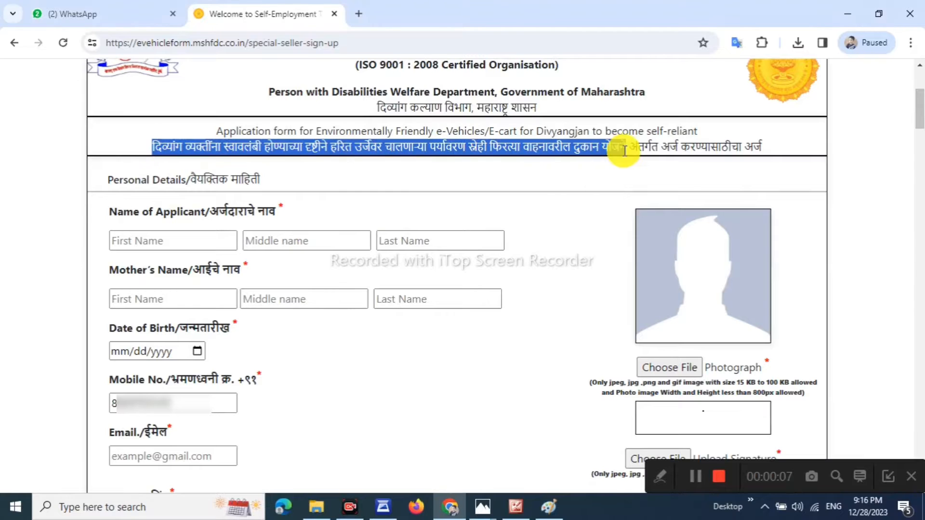
{"action": "left_click", "coordinate": [480, 179]}
{"action": "left_click_drag", "start_coordinate": [337, 145], "coordinate": [593, 147]}
{"action": "left_click", "coordinate": [669, 161]}
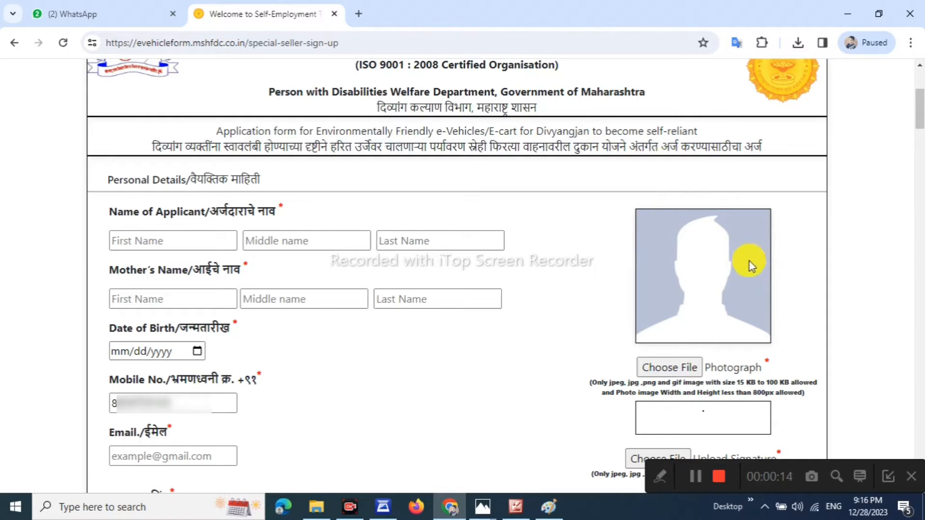
Step: Check the file size and dimension requirements for the photograph and signature uploads
{"action": "left_click_drag", "start_coordinate": [742, 383], "coordinate": [765, 393]}
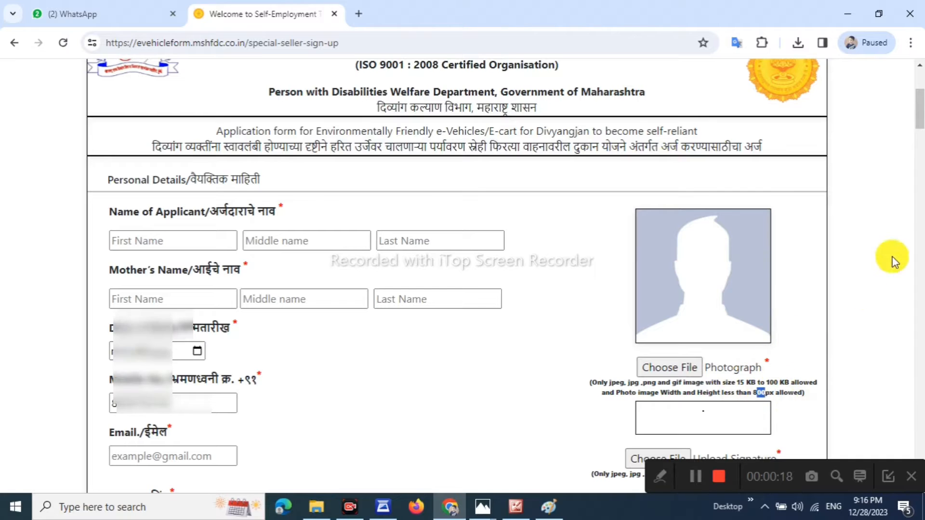
{"action": "scroll", "coordinate": [916, 126], "scroll_direction": "down", "scroll_amount": 2}
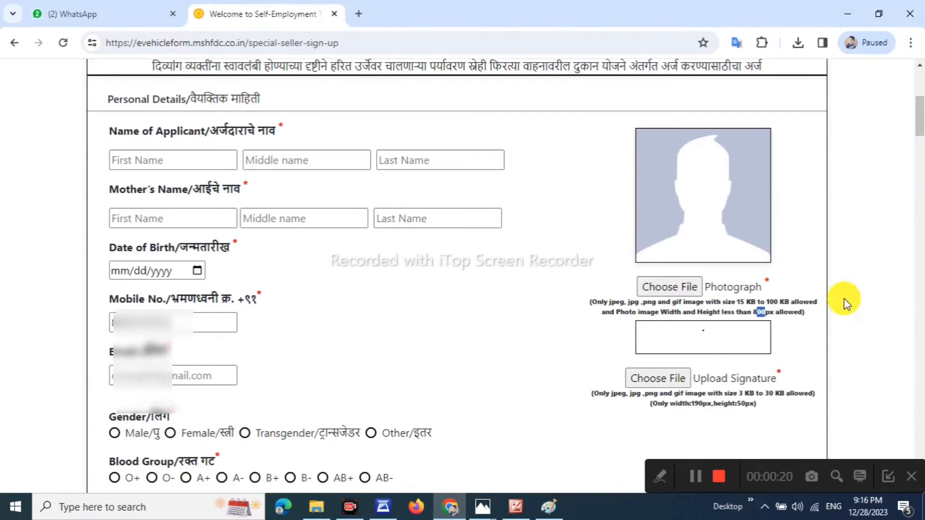
{"action": "left_click_drag", "start_coordinate": [744, 395], "coordinate": [775, 395]}
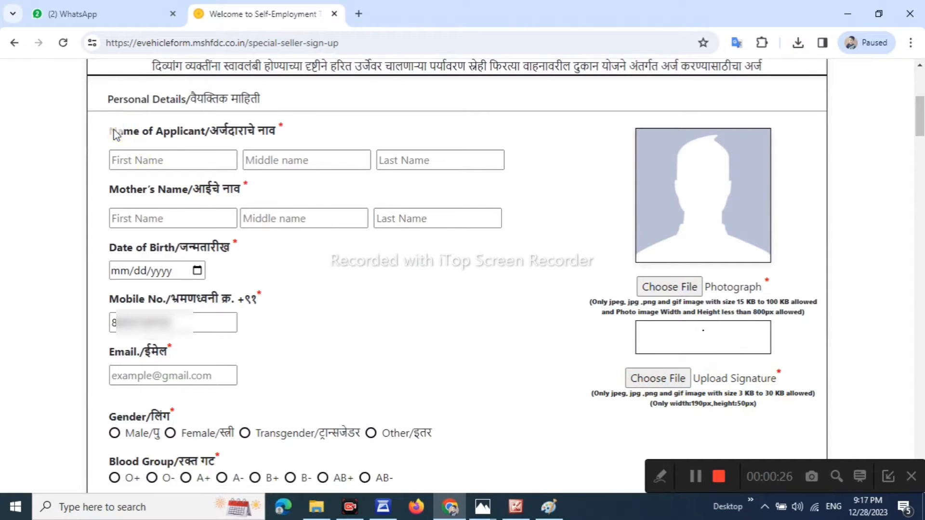
Step: Review the applicant name, mother's name and date of birth fields, including the birth date calendar
{"action": "left_click_drag", "start_coordinate": [117, 131], "coordinate": [219, 135]}
{"action": "left_click", "coordinate": [266, 131]}
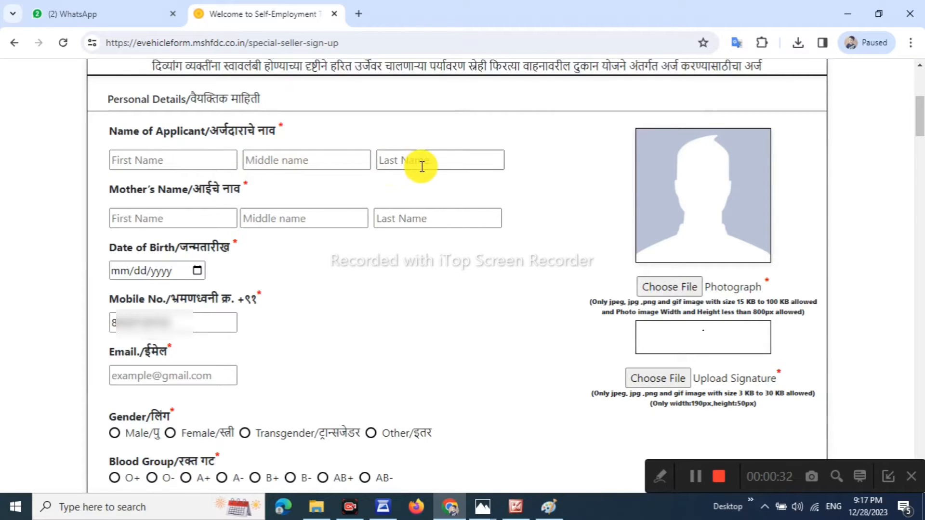
{"action": "left_click_drag", "start_coordinate": [119, 189], "coordinate": [204, 190]}
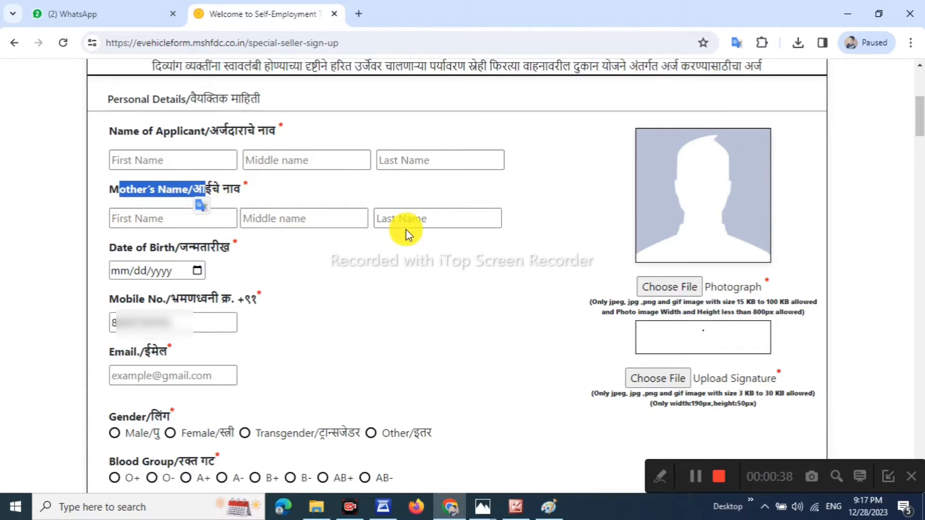
{"action": "left_click_drag", "start_coordinate": [131, 249], "coordinate": [208, 247]}
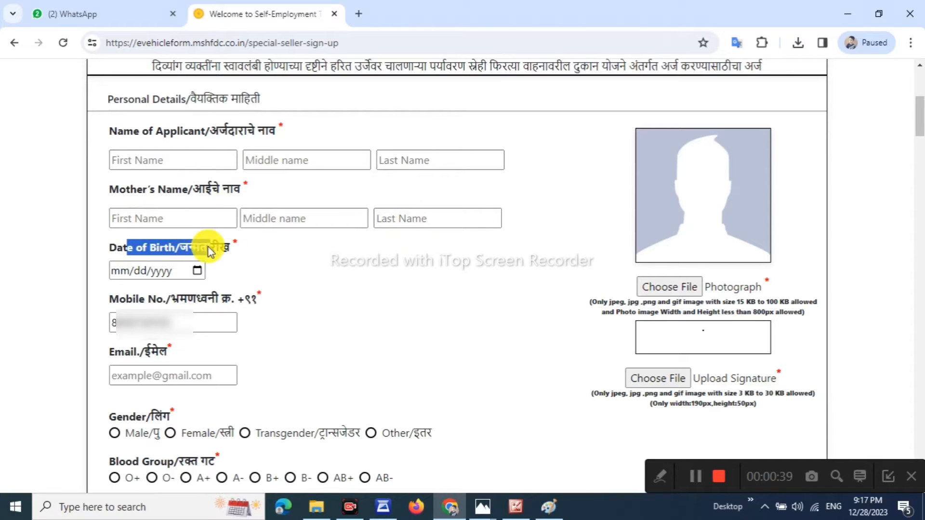
{"action": "left_click", "coordinate": [198, 271]}
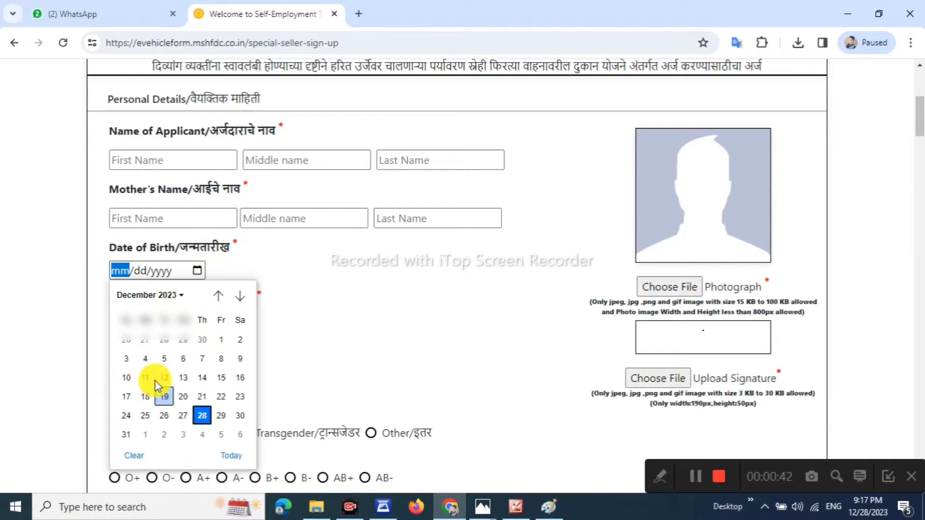
{"action": "left_click", "coordinate": [325, 311]}
Step: Review the email and gender fields in the form's personal details section
{"action": "left_click_drag", "start_coordinate": [181, 362], "coordinate": [116, 353]}
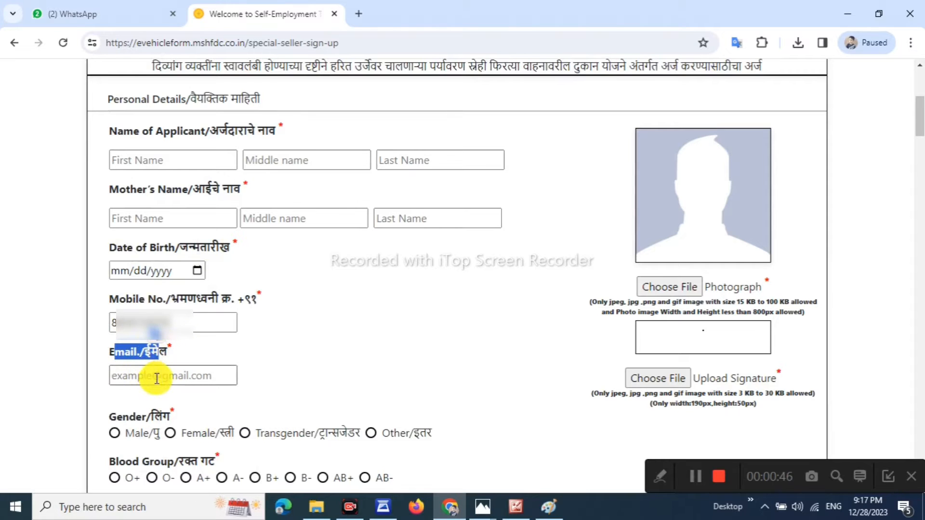
{"action": "left_click", "coordinate": [326, 374]}
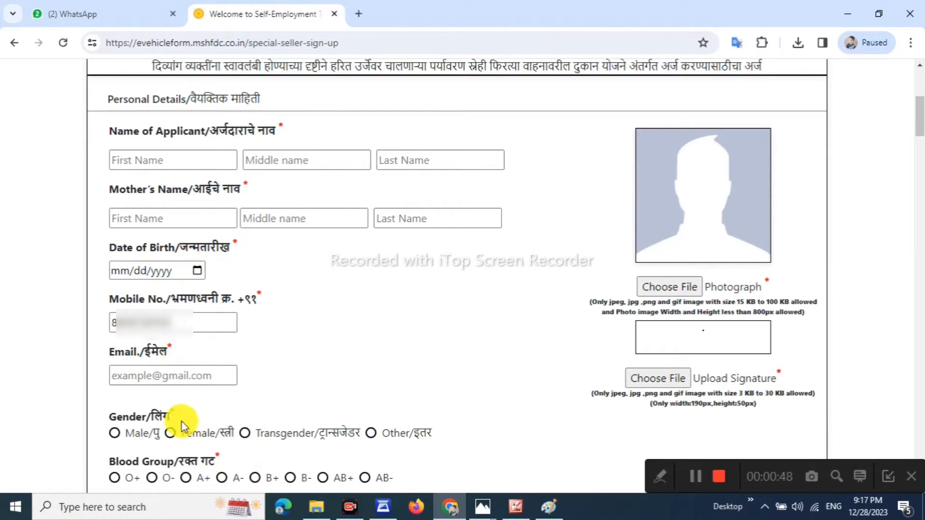
{"action": "left_click", "coordinate": [115, 433]}
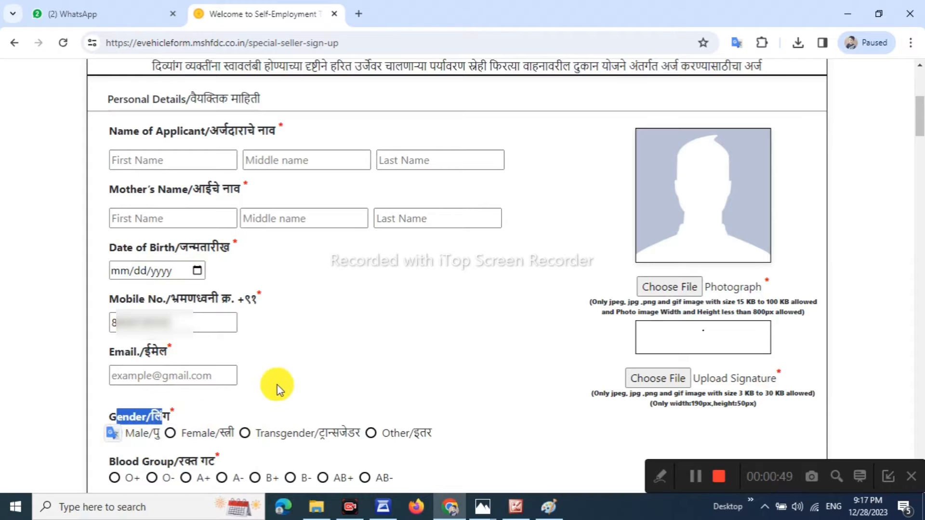
Step: Set the applicant's gender to Male and the blood group to O+ in the personal details
{"action": "left_click", "coordinate": [274, 388]}
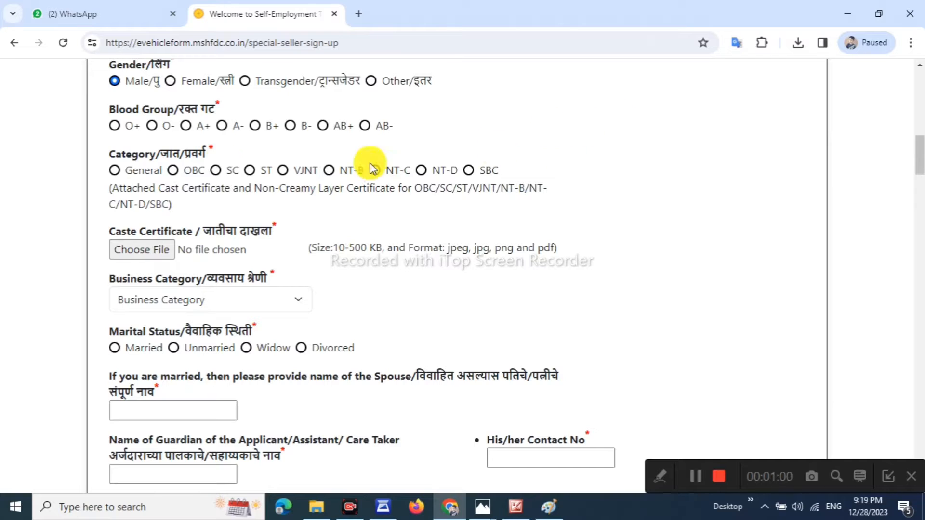
{"action": "left_click_drag", "start_coordinate": [110, 109], "coordinate": [177, 110]}
{"action": "left_click", "coordinate": [239, 103]}
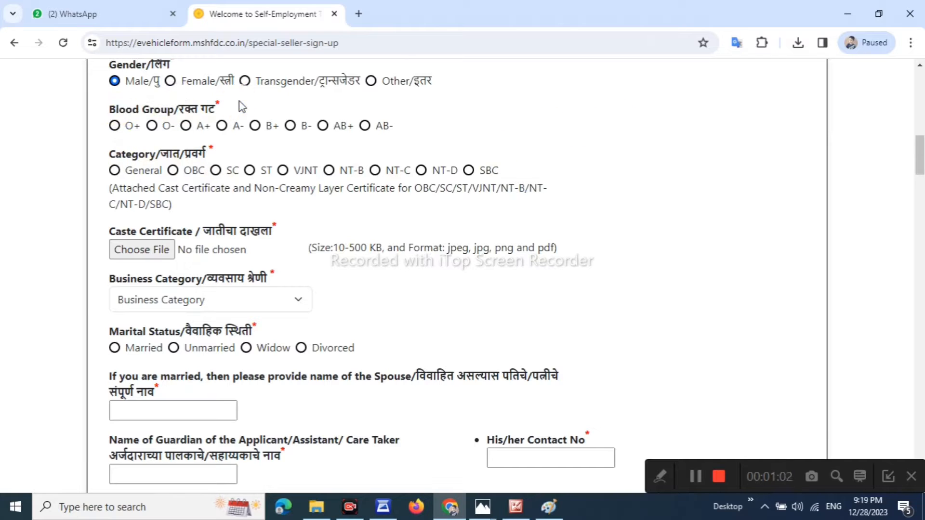
{"action": "left_click", "coordinate": [115, 127]}
Step: Choose OBC as the category and read the note about attaching the caste and non-creamy layer certificates
{"action": "left_click_drag", "start_coordinate": [121, 155], "coordinate": [174, 154]}
{"action": "left_click", "coordinate": [228, 154]}
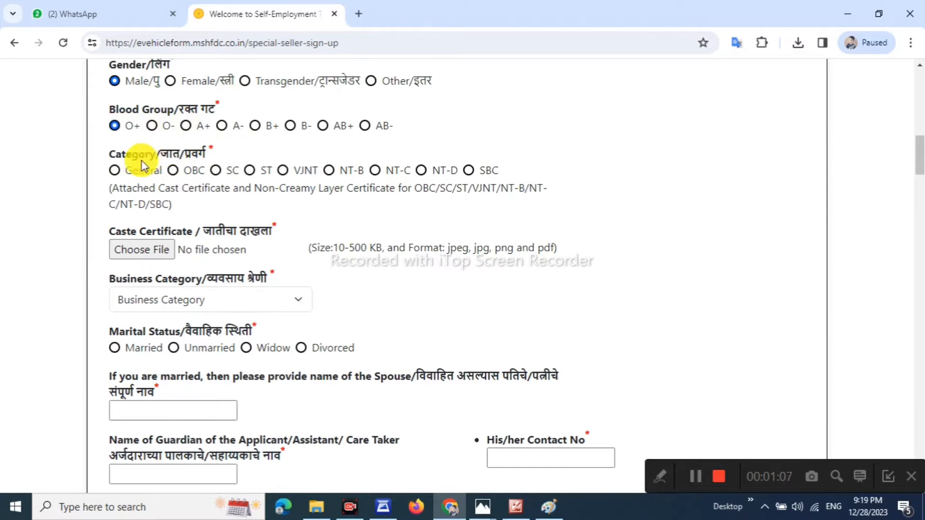
{"action": "left_click", "coordinate": [117, 171]}
{"action": "left_click", "coordinate": [173, 171]}
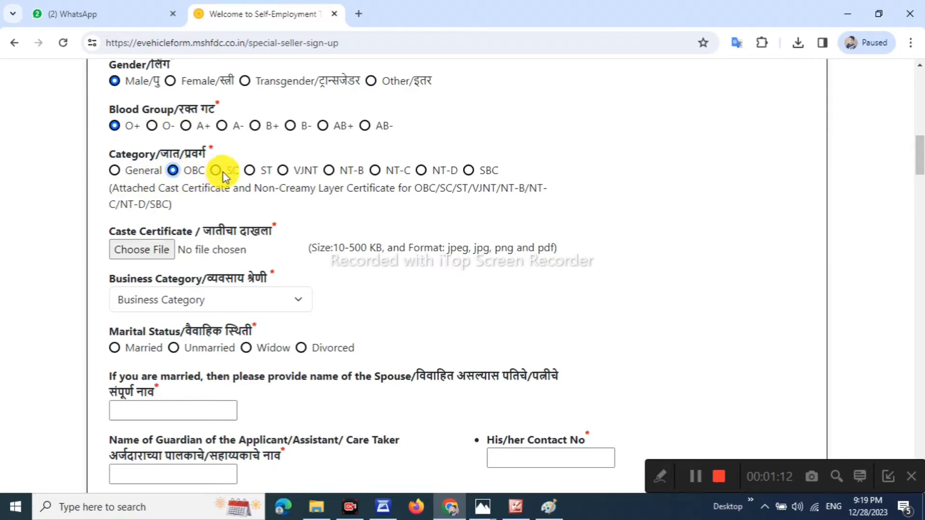
{"action": "left_click_drag", "start_coordinate": [132, 189], "coordinate": [191, 206]}
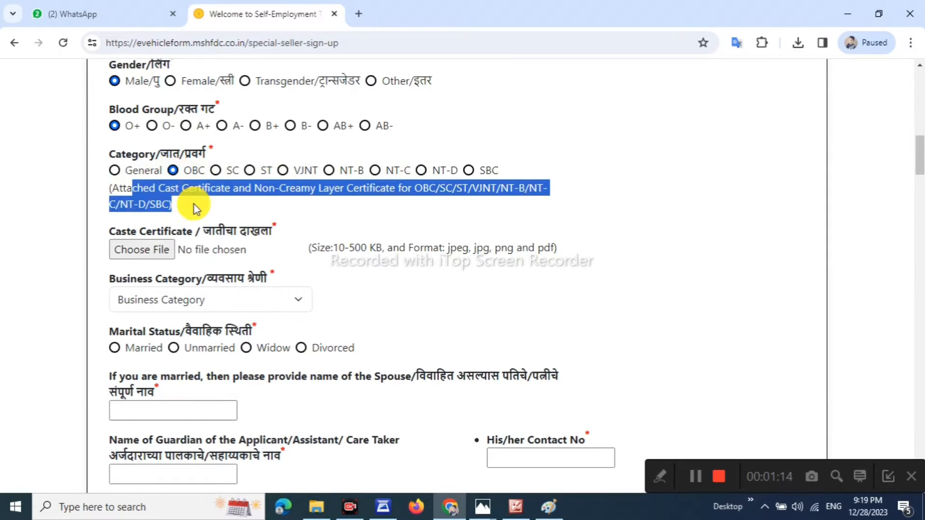
{"action": "left_click", "coordinate": [368, 201]}
Step: Upload cast.pdf as the caste certificate and check the upload status and the option to show the file
{"action": "left_click_drag", "start_coordinate": [198, 231], "coordinate": [250, 230]}
{"action": "left_click", "coordinate": [313, 221]}
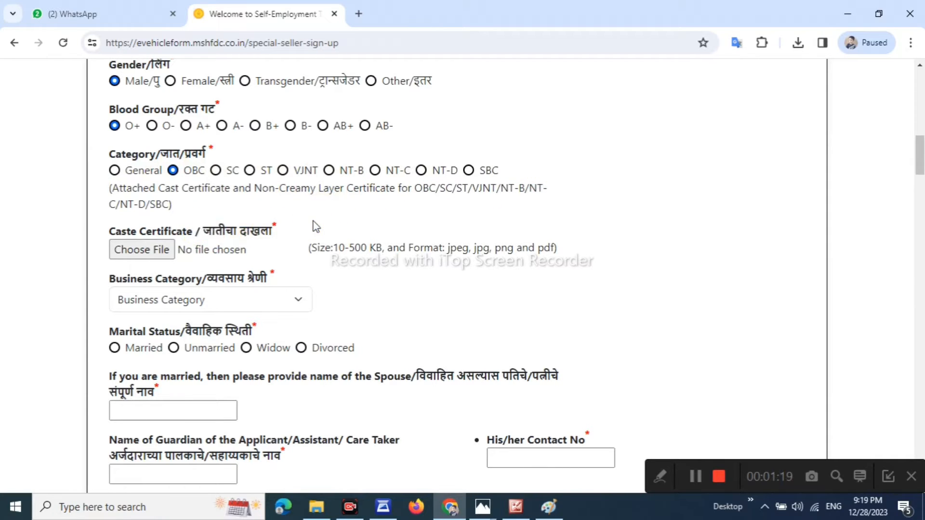
{"action": "left_click", "coordinate": [159, 252]}
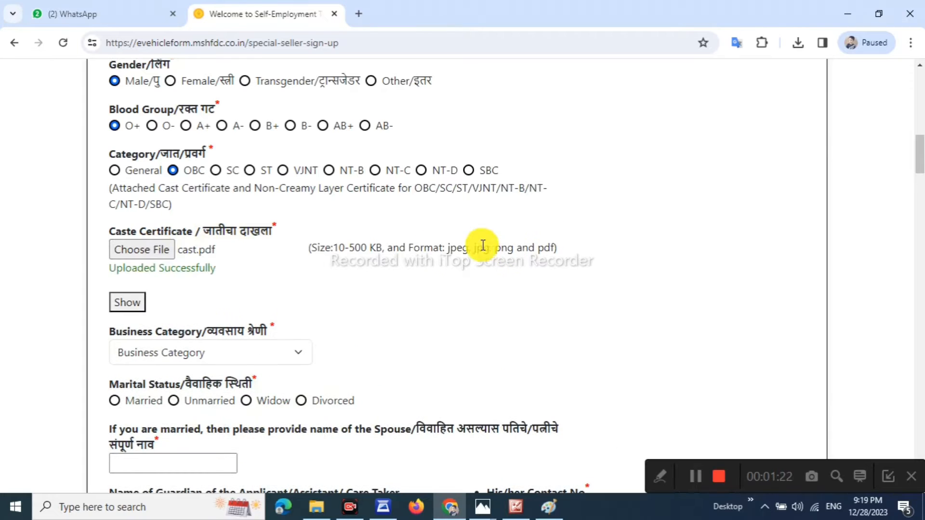
{"action": "left_click_drag", "start_coordinate": [115, 274], "coordinate": [202, 275]}
{"action": "left_click", "coordinate": [322, 283]}
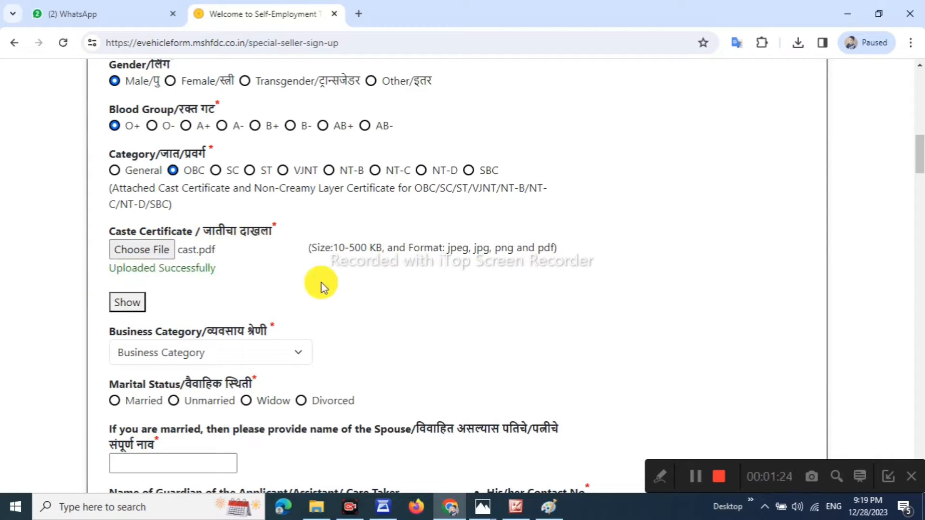
{"action": "left_click", "coordinate": [135, 305]}
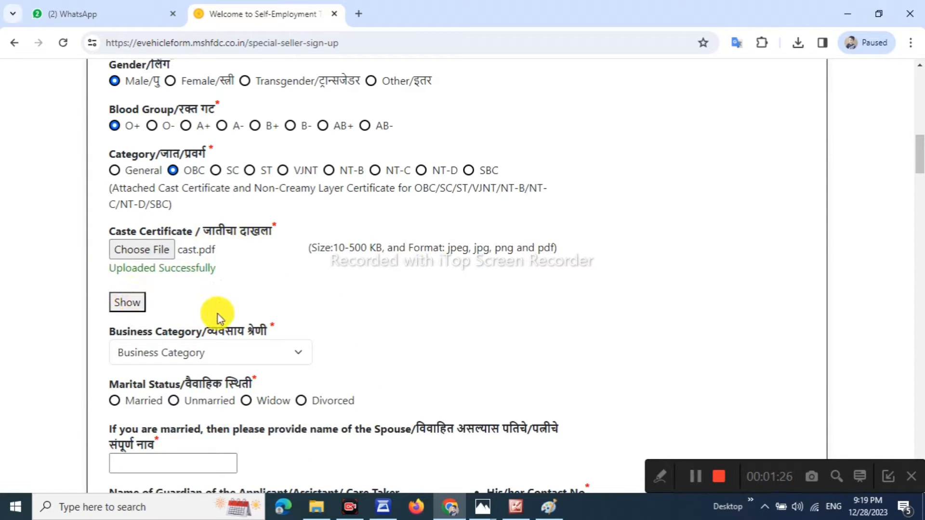
Step: Set the business category to E Cart for Fruits n Vegetables Vending
{"action": "left_click_drag", "start_coordinate": [108, 332], "coordinate": [249, 333]}
{"action": "left_click", "coordinate": [328, 335]}
{"action": "left_click", "coordinate": [268, 356]}
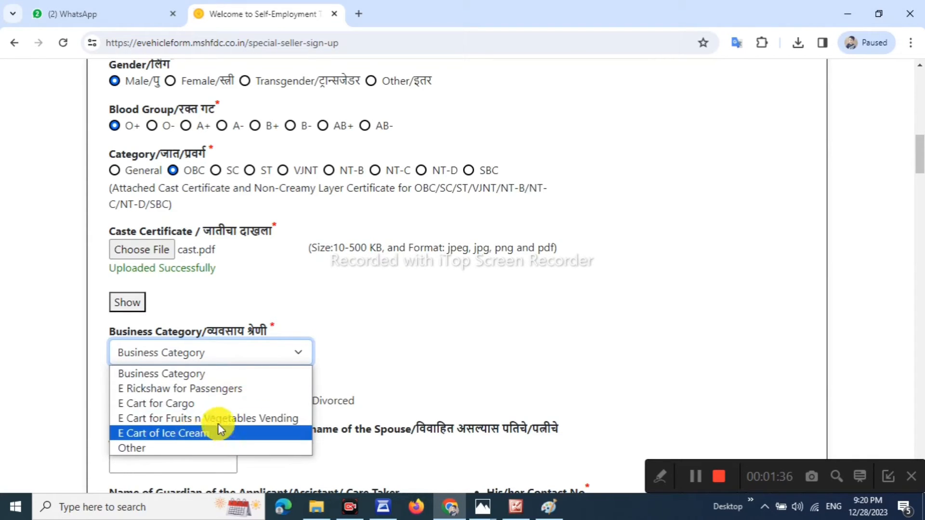
{"action": "left_click", "coordinate": [233, 417]}
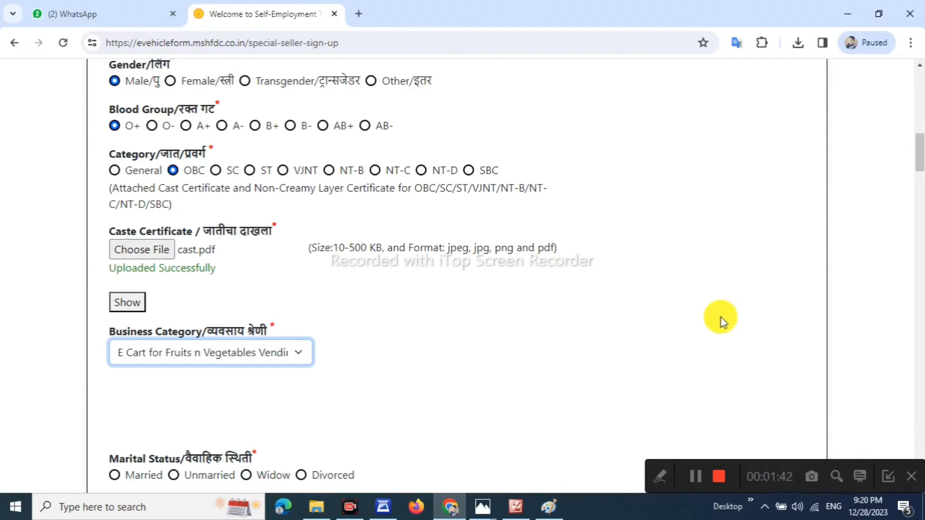
Step: Try the Unmarried option to compare its effect on the spouse name field, and set the marital status to Married
{"action": "left_click_drag", "start_coordinate": [920, 153], "coordinate": [918, 181]}
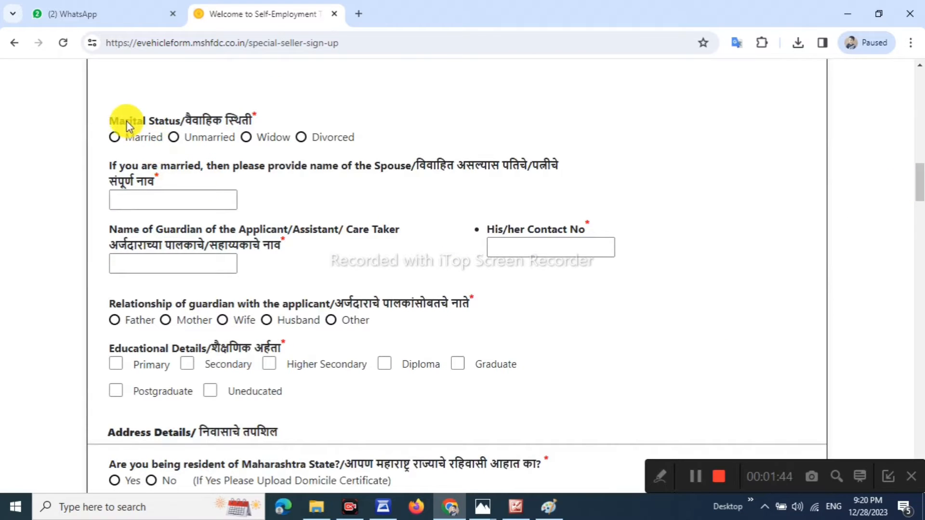
{"action": "left_click_drag", "start_coordinate": [126, 120], "coordinate": [229, 117]}
{"action": "left_click", "coordinate": [115, 162]}
{"action": "left_click", "coordinate": [174, 138]}
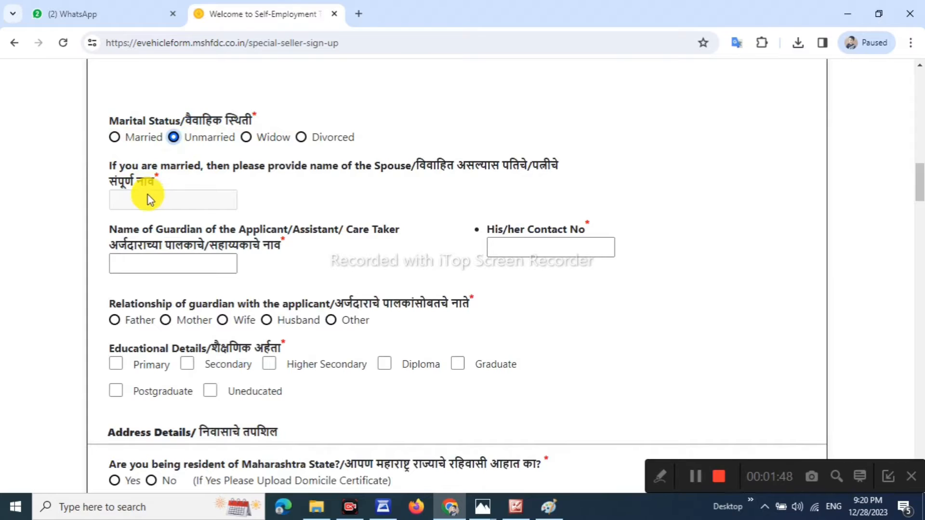
{"action": "left_click", "coordinate": [114, 137]}
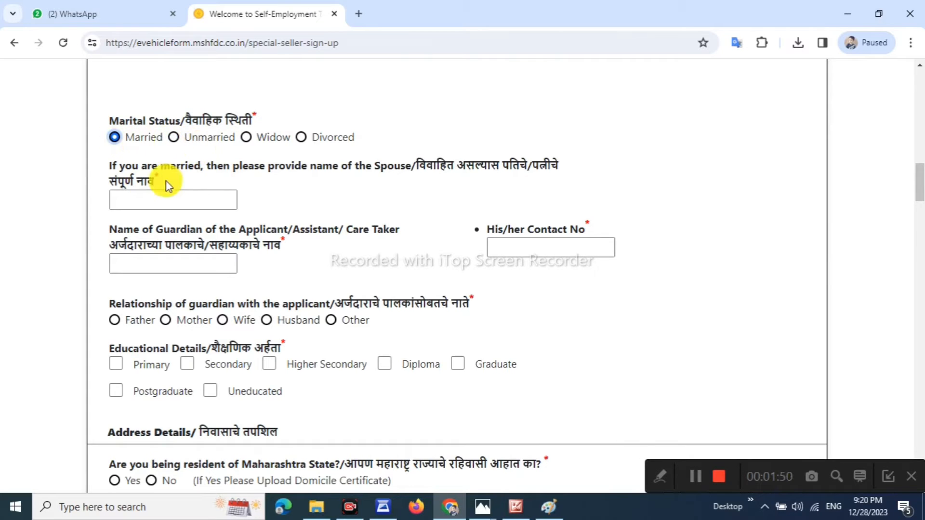
Step: Review the spouse name, guardian or assistant name and guardian contact number fields
{"action": "left_click_drag", "start_coordinate": [418, 165], "coordinate": [528, 166]}
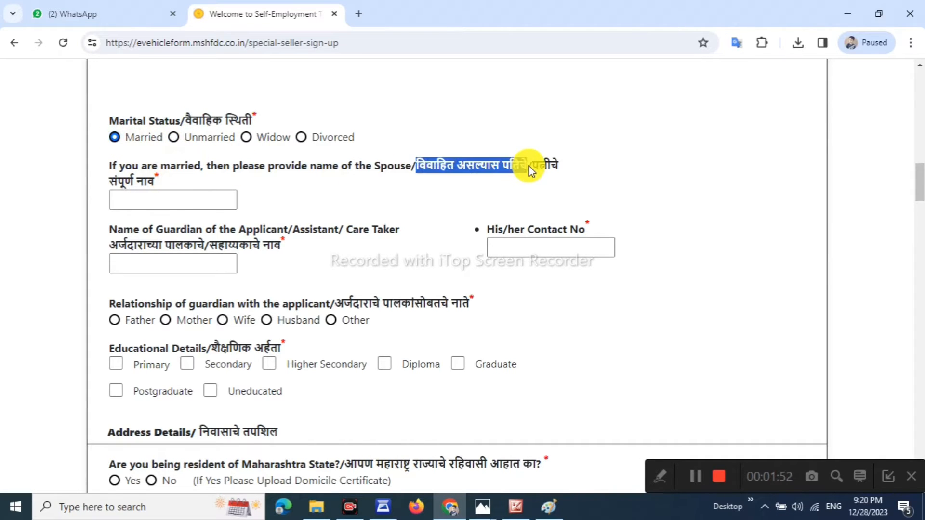
{"action": "left_click", "coordinate": [555, 172]}
{"action": "left_click", "coordinate": [193, 201]}
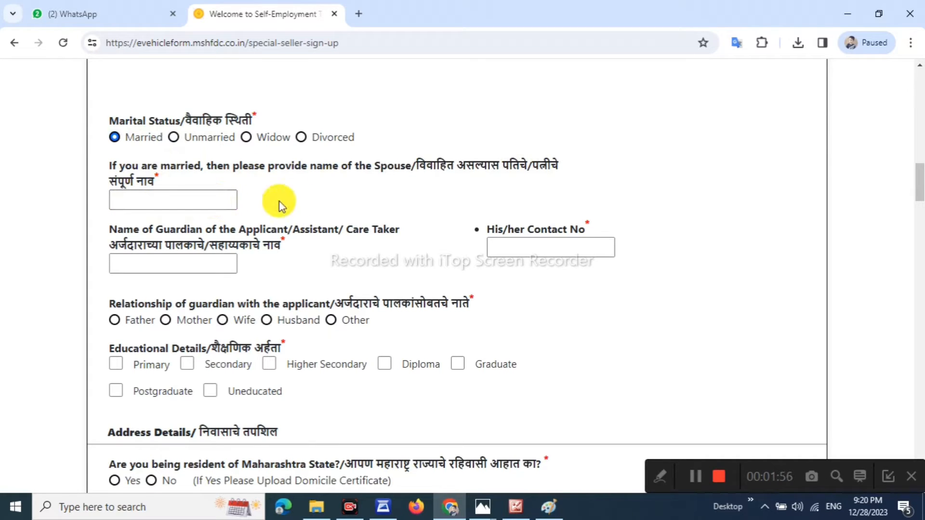
{"action": "left_click_drag", "start_coordinate": [119, 244], "coordinate": [186, 247]}
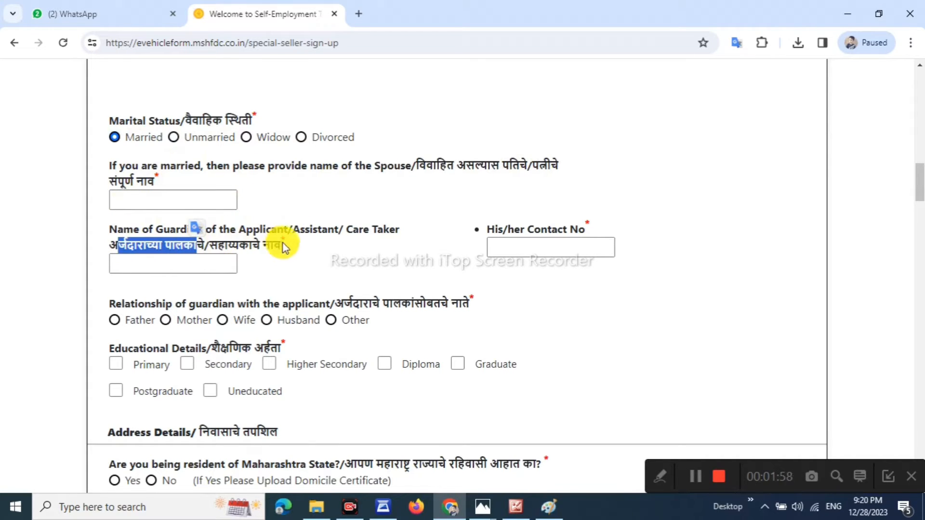
{"action": "left_click", "coordinate": [180, 268]}
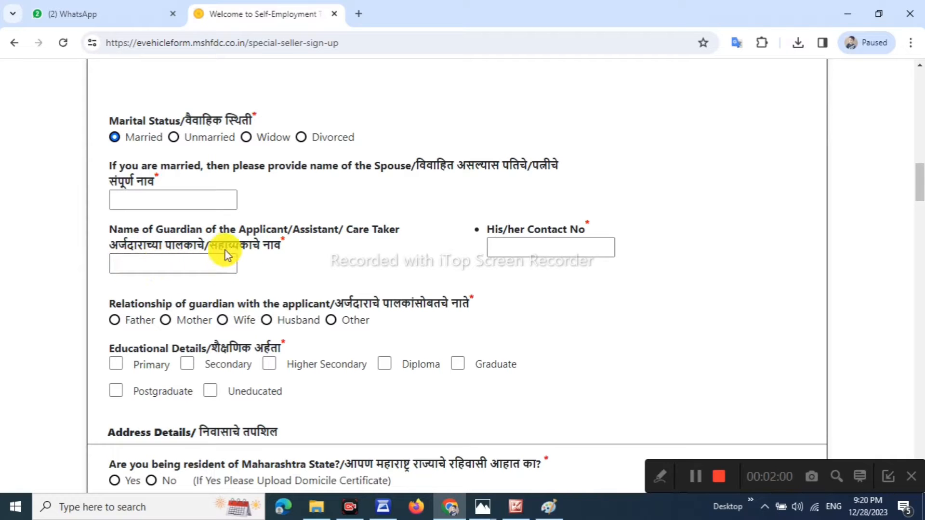
{"action": "left_click_drag", "start_coordinate": [217, 245], "coordinate": [285, 245]}
{"action": "left_click", "coordinate": [322, 265]}
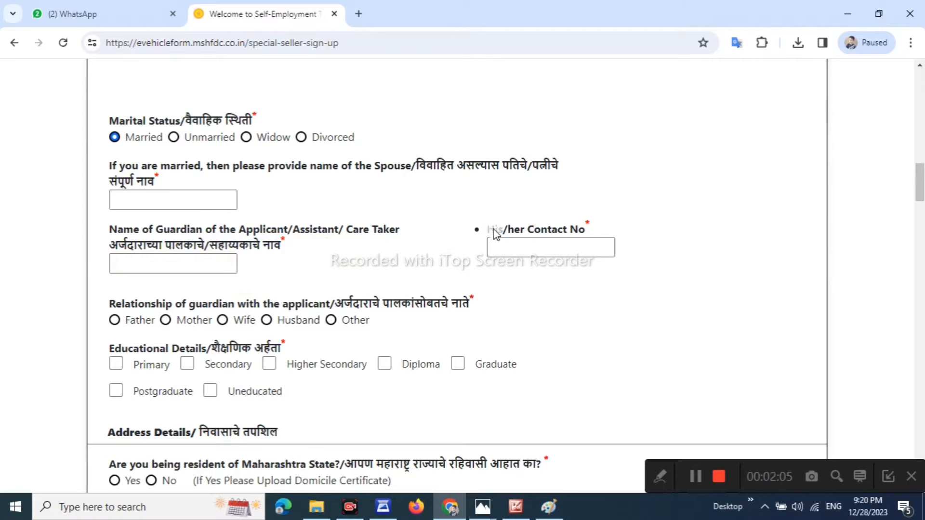
{"action": "left_click_drag", "start_coordinate": [600, 234], "coordinate": [551, 230]}
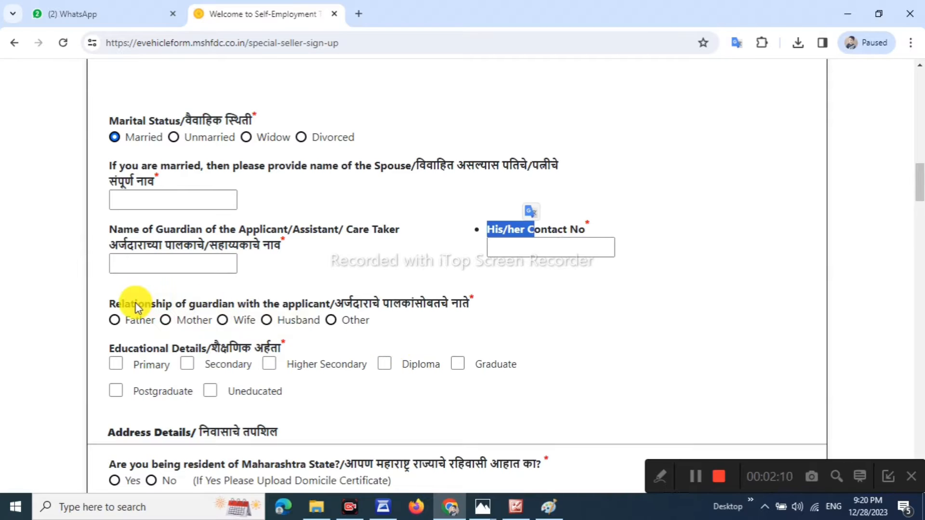
Step: Set the guardian's relationship with the applicant to Wife
{"action": "left_click_drag", "start_coordinate": [138, 308], "coordinate": [289, 303]}
{"action": "left_click", "coordinate": [227, 229]}
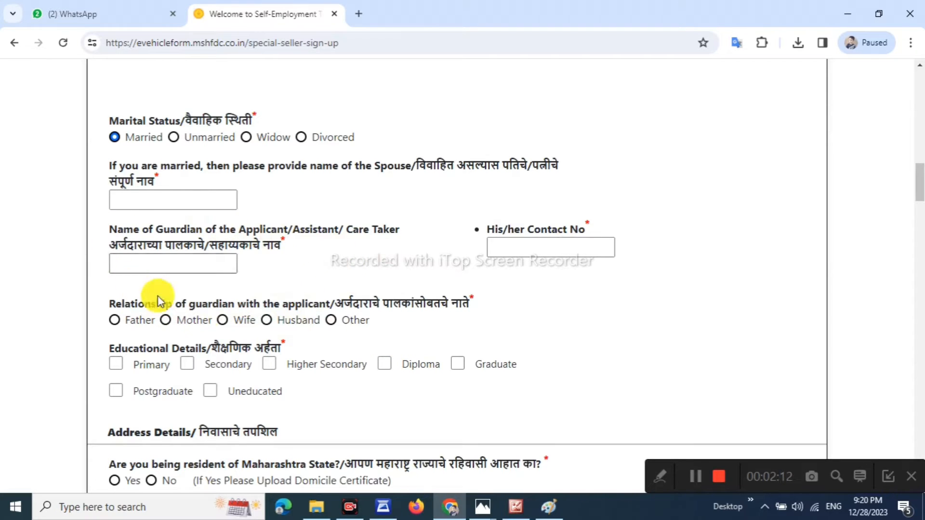
{"action": "left_click", "coordinate": [116, 320]}
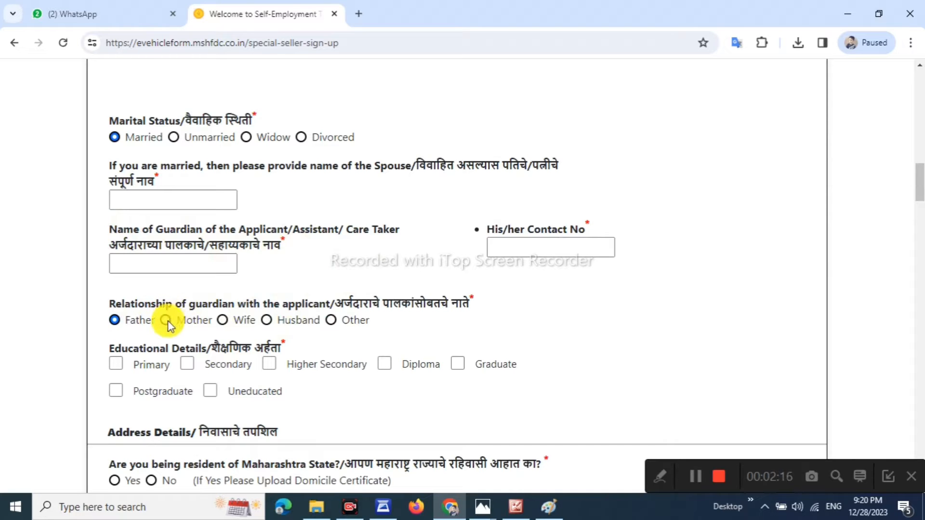
{"action": "left_click", "coordinate": [230, 322]}
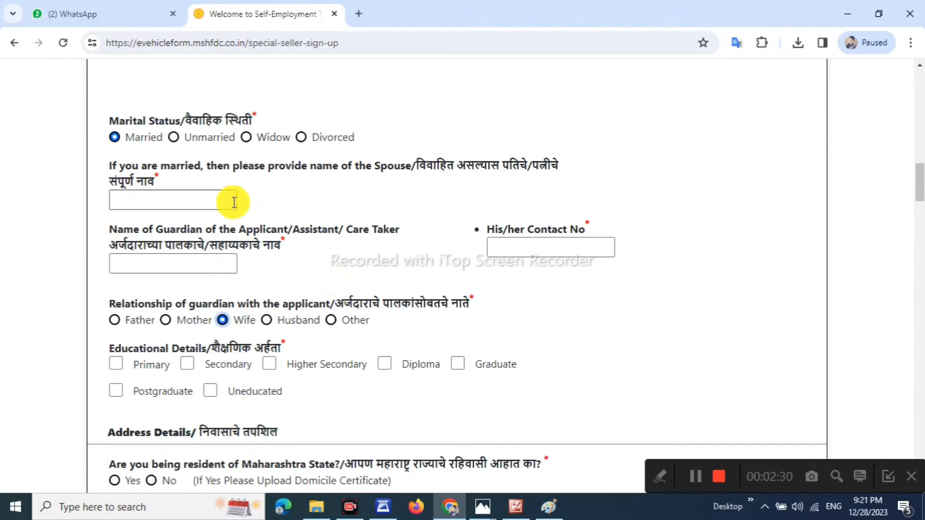
Step: Try the Primary, Secondary and Uneducated options in the educational details, leaving only Primary ticked
{"action": "scroll", "coordinate": [309, 247], "scroll_direction": "down", "scroll_amount": 5}
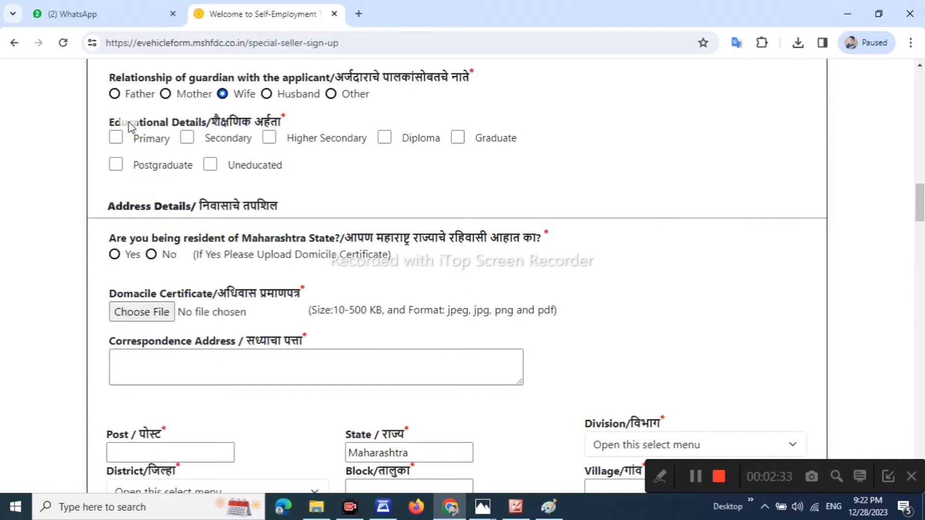
{"action": "left_click", "coordinate": [116, 137]}
{"action": "left_click", "coordinate": [187, 137]}
{"action": "left_click", "coordinate": [116, 138]}
{"action": "left_click", "coordinate": [187, 137]}
{"action": "left_click", "coordinate": [116, 137]}
{"action": "left_click", "coordinate": [213, 164]}
{"action": "left_click", "coordinate": [120, 139]}
{"action": "left_click", "coordinate": [120, 138]}
{"action": "left_click", "coordinate": [207, 166]}
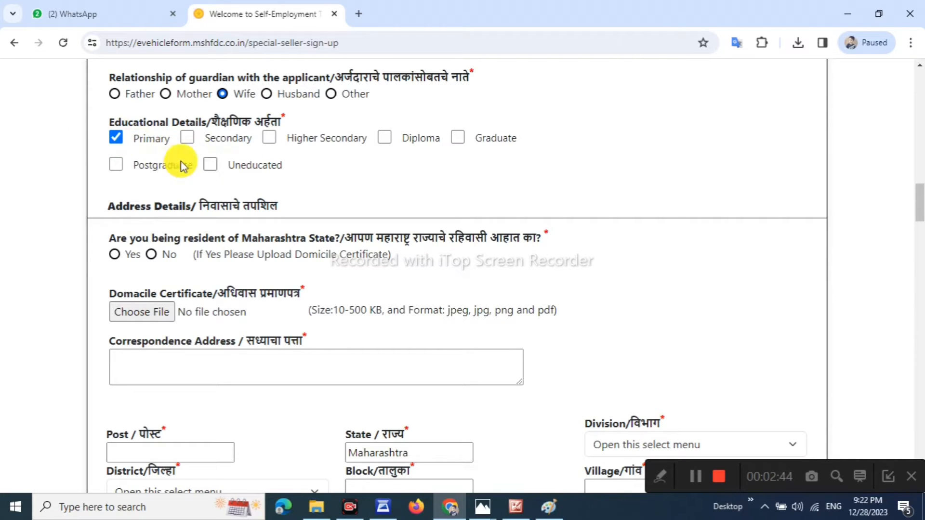
Step: Answer Yes to being a resident of Maharashtra State and upload domicile.pdf as the domicile certificate
{"action": "left_click_drag", "start_coordinate": [108, 207], "coordinate": [304, 205]}
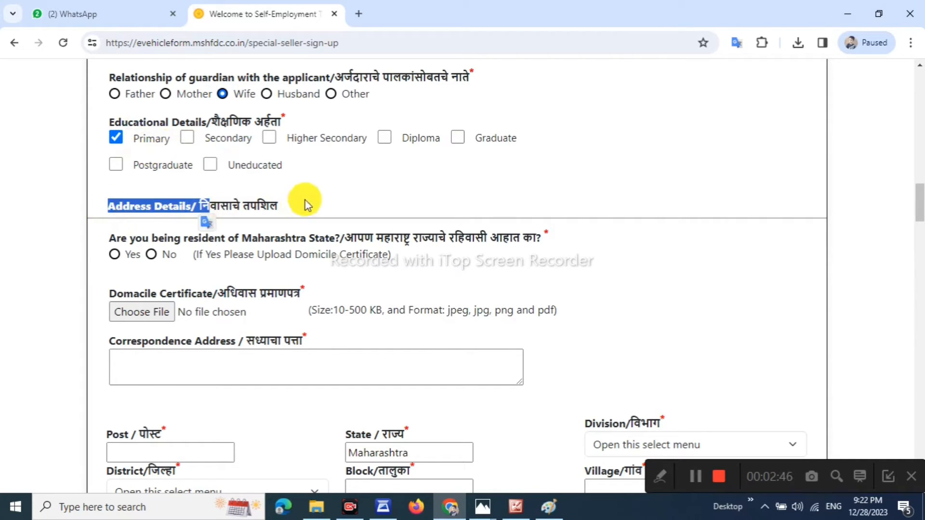
{"action": "left_click", "coordinate": [335, 216]}
{"action": "left_click_drag", "start_coordinate": [355, 239], "coordinate": [467, 240]}
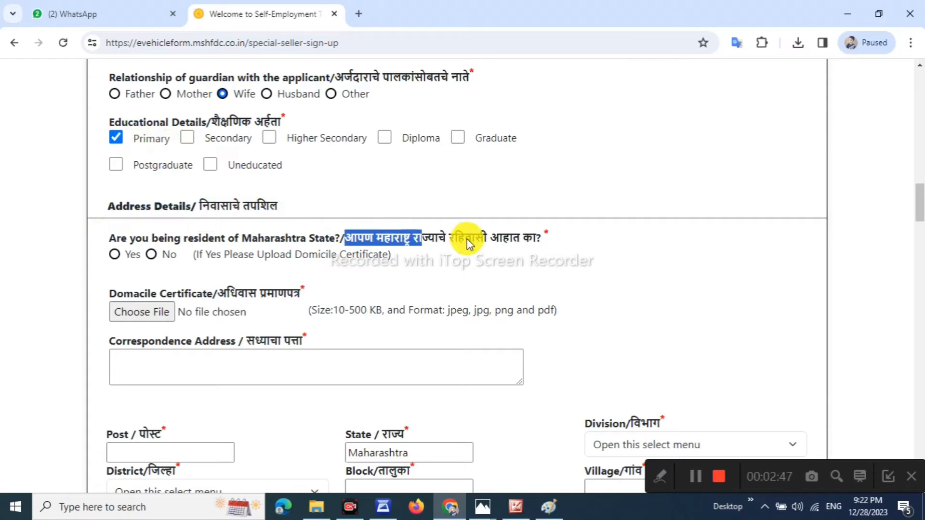
{"action": "left_click", "coordinate": [550, 237]}
{"action": "left_click", "coordinate": [114, 255]}
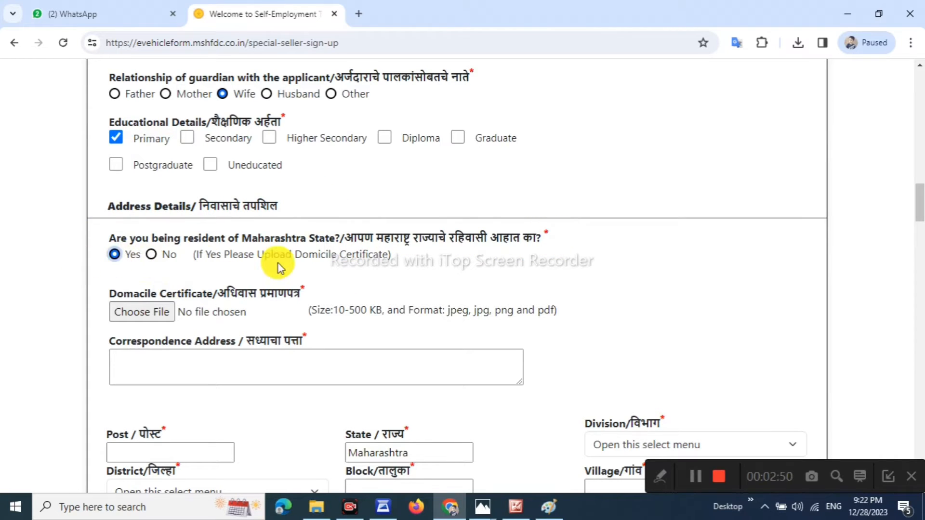
{"action": "left_click_drag", "start_coordinate": [109, 293], "coordinate": [293, 301]}
{"action": "left_click", "coordinate": [324, 278]}
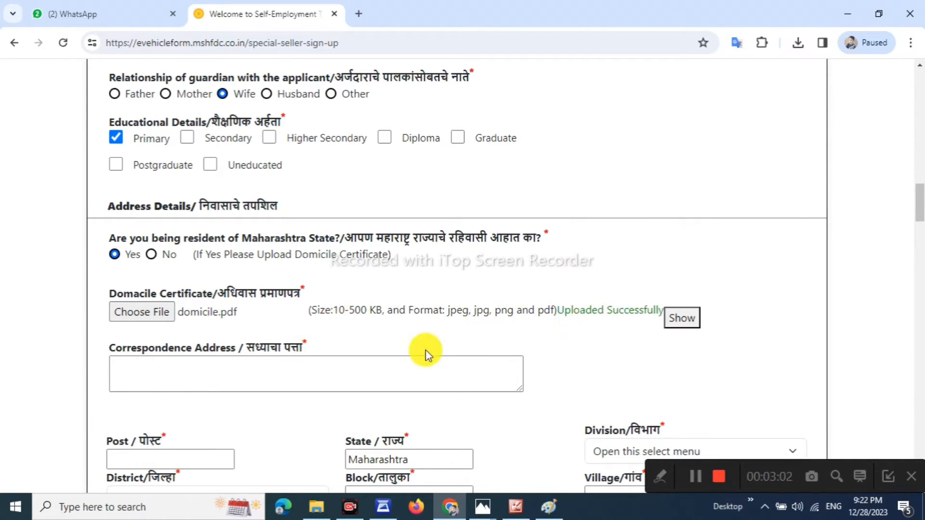
Step: Review the correspondence address, post and state fields in the address details section
{"action": "left_click_drag", "start_coordinate": [122, 348], "coordinate": [194, 348]}
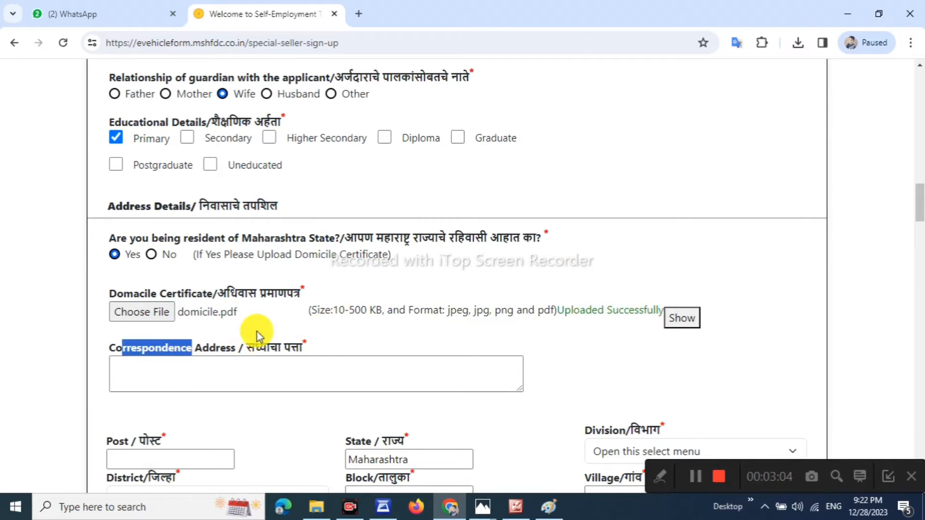
{"action": "scroll", "coordinate": [696, 369], "scroll_direction": "down", "scroll_amount": 4}
{"action": "left_click", "coordinate": [674, 364]}
{"action": "left_click_drag", "start_coordinate": [133, 115], "coordinate": [181, 111]}
{"action": "left_click", "coordinate": [343, 99]}
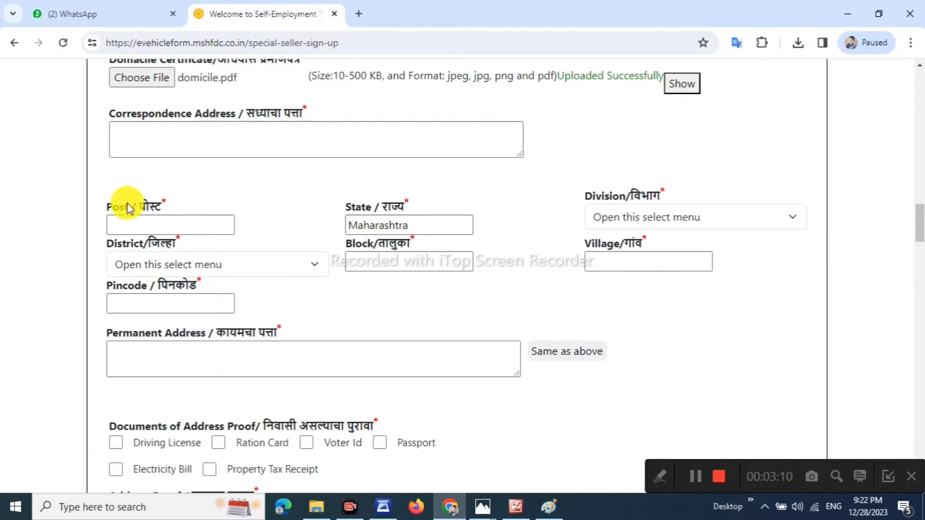
{"action": "left_click_drag", "start_coordinate": [112, 206], "coordinate": [163, 206]}
{"action": "left_click", "coordinate": [241, 195]}
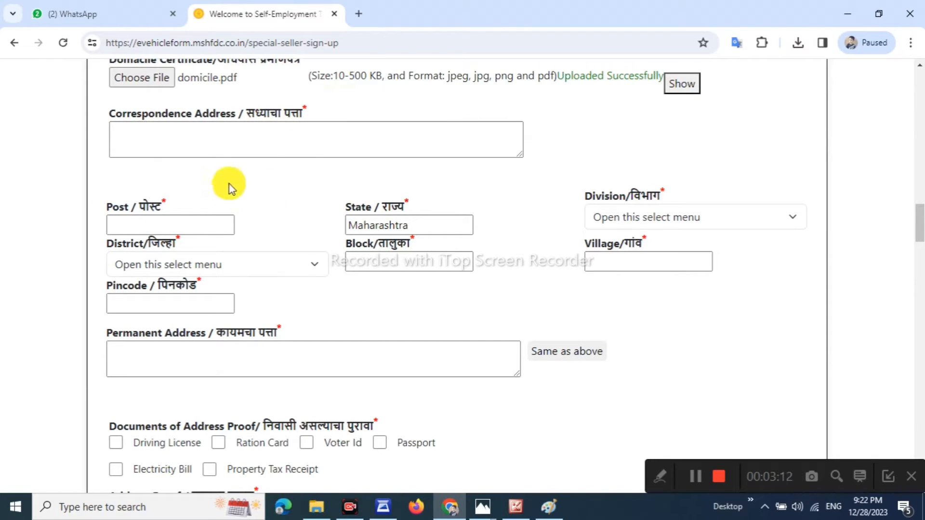
{"action": "left_click", "coordinate": [418, 201]}
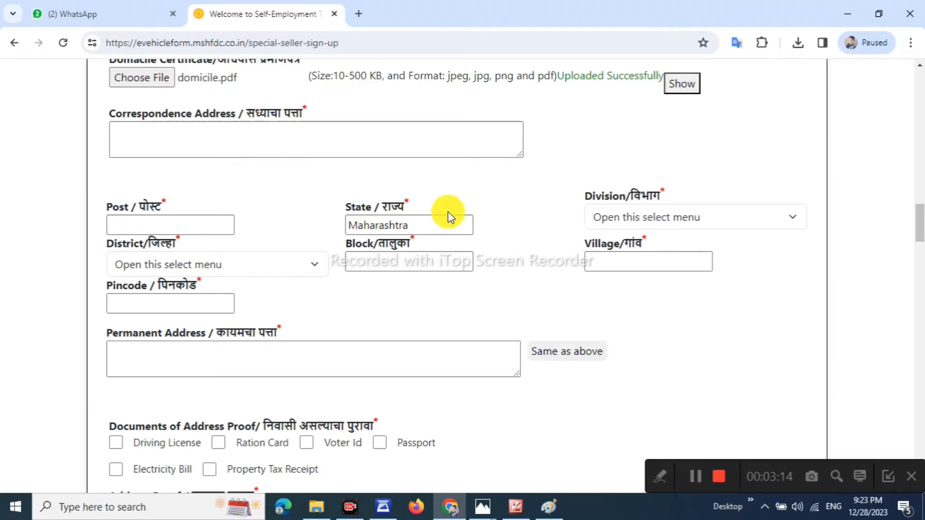
Step: Set the division of the correspondence address to Amravati
{"action": "left_click", "coordinate": [633, 217]}
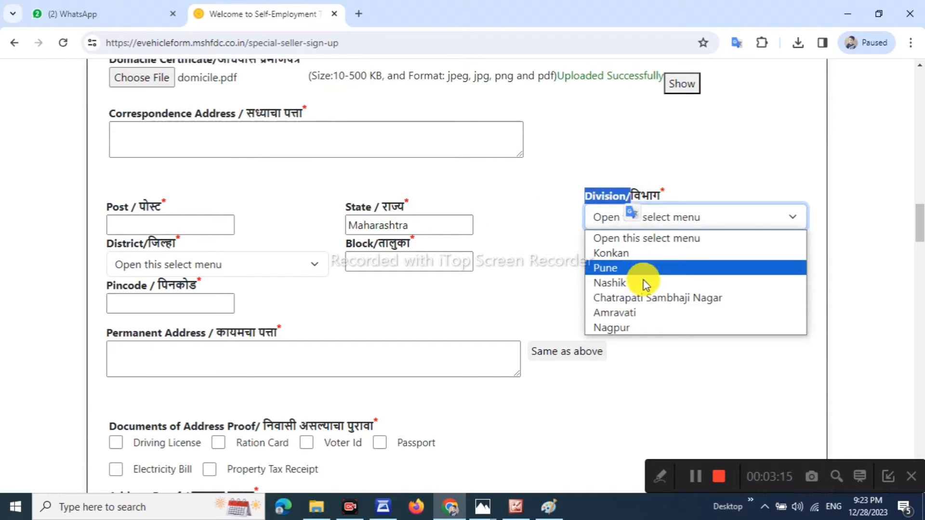
{"action": "left_click", "coordinate": [640, 311]}
{"action": "left_click", "coordinate": [553, 273]}
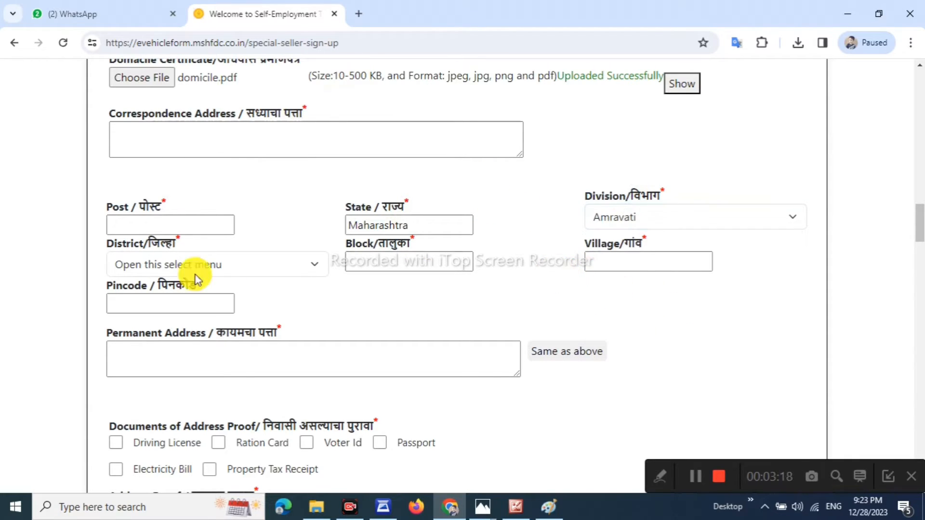
Step: Review the district, block, village and pincode fields of the correspondence address
{"action": "left_click", "coordinate": [239, 238]}
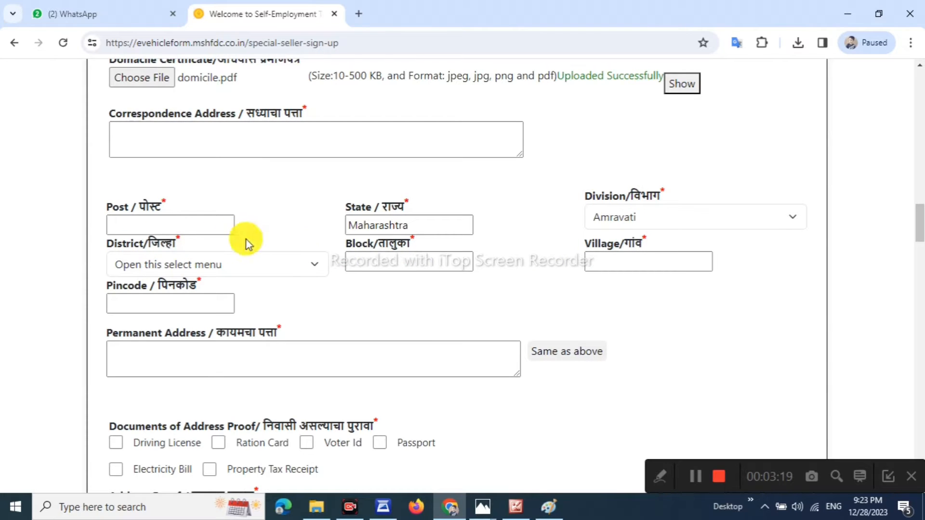
{"action": "left_click", "coordinate": [436, 247]}
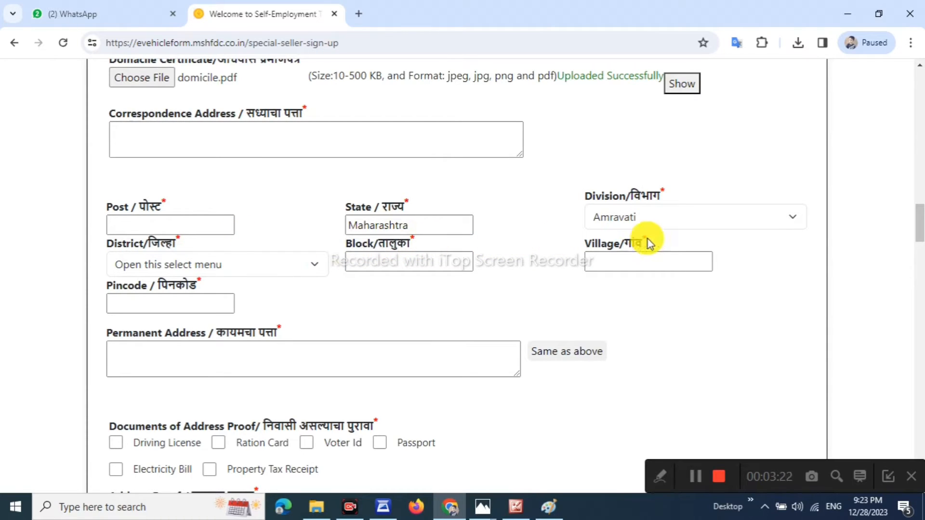
{"action": "left_click", "coordinate": [666, 245]}
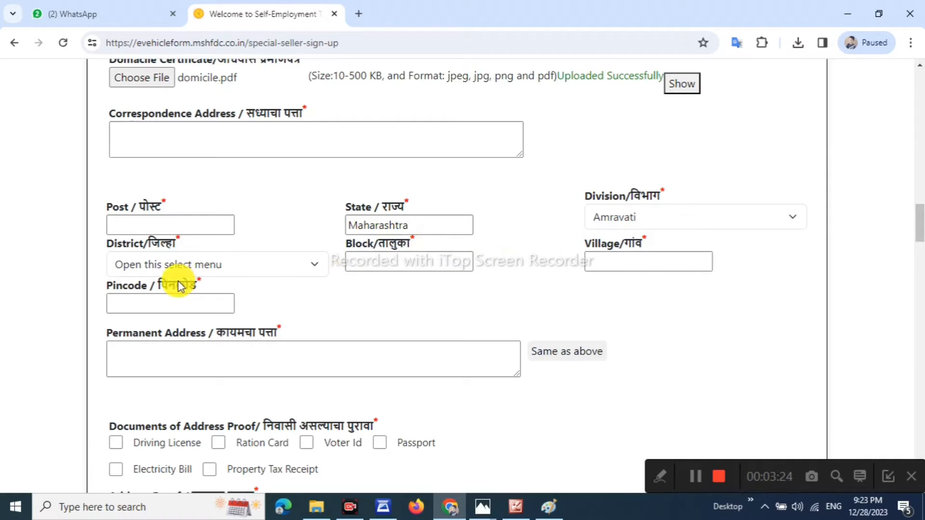
{"action": "left_click_drag", "start_coordinate": [155, 288], "coordinate": [197, 289]}
{"action": "left_click", "coordinate": [241, 287]}
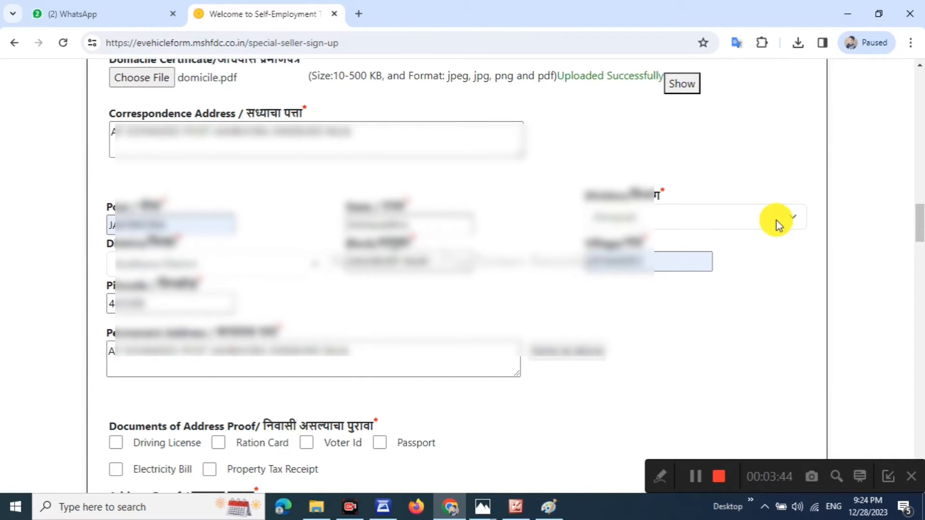
Step: Tick only Ration Card under documents of address proof and upload reshndn.pdf as the address proof
{"action": "scroll", "coordinate": [919, 237], "scroll_direction": "down", "scroll_amount": 7}
{"action": "left_click_drag", "start_coordinate": [145, 89], "coordinate": [250, 91]}
{"action": "left_click", "coordinate": [476, 89]}
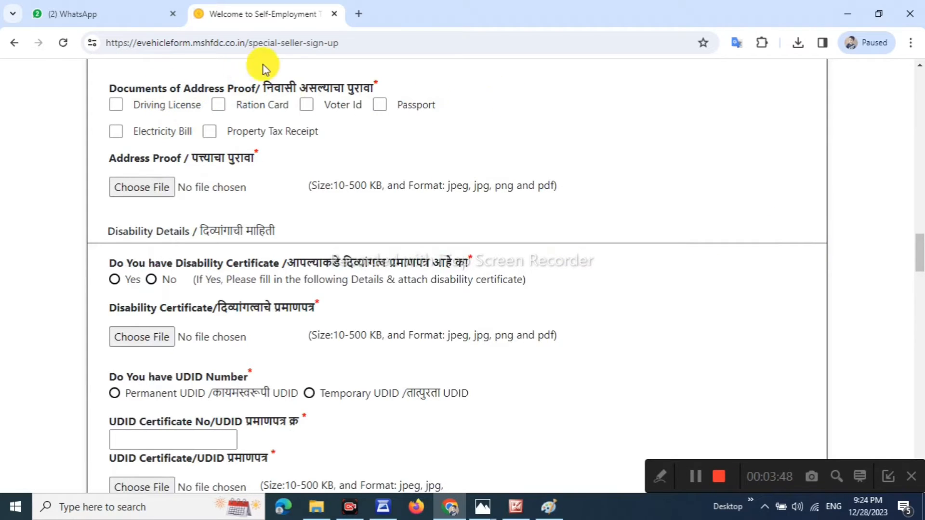
{"action": "left_click", "coordinate": [307, 106]}
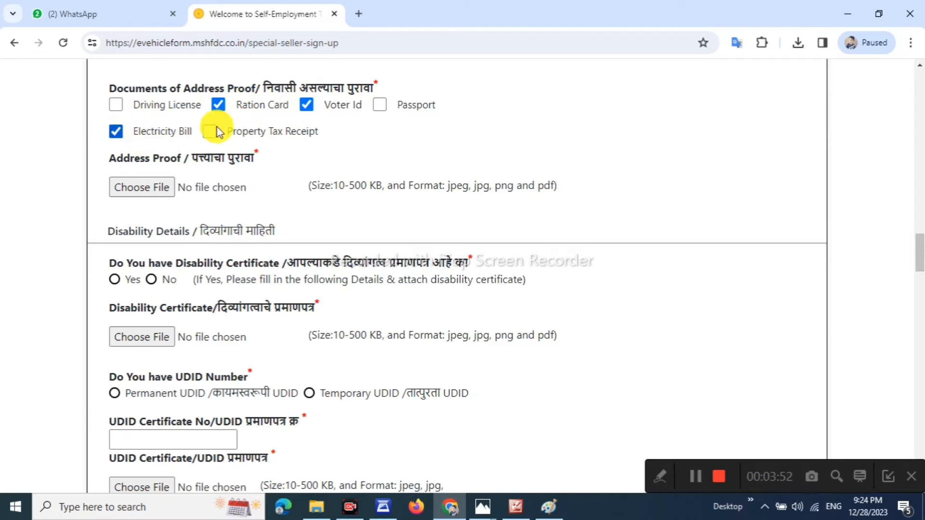
{"action": "left_click", "coordinate": [306, 105]}
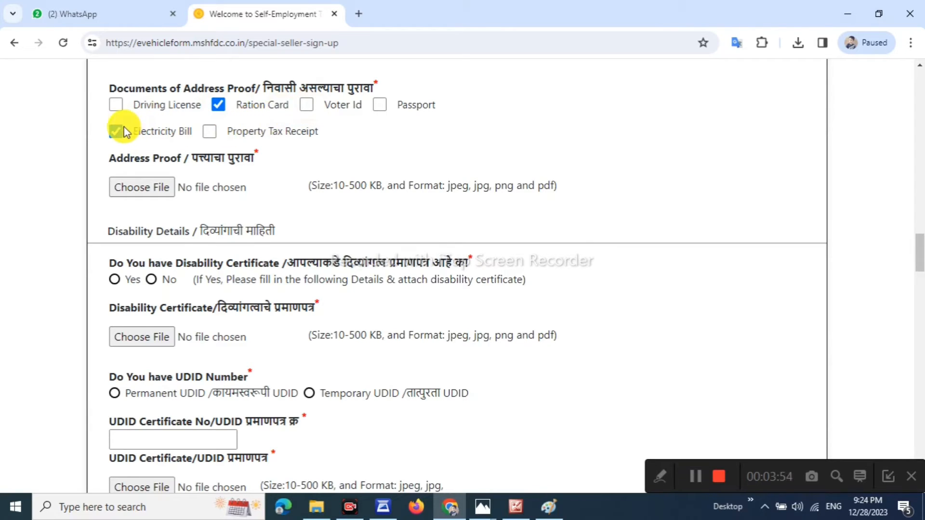
{"action": "left_click", "coordinate": [152, 190]}
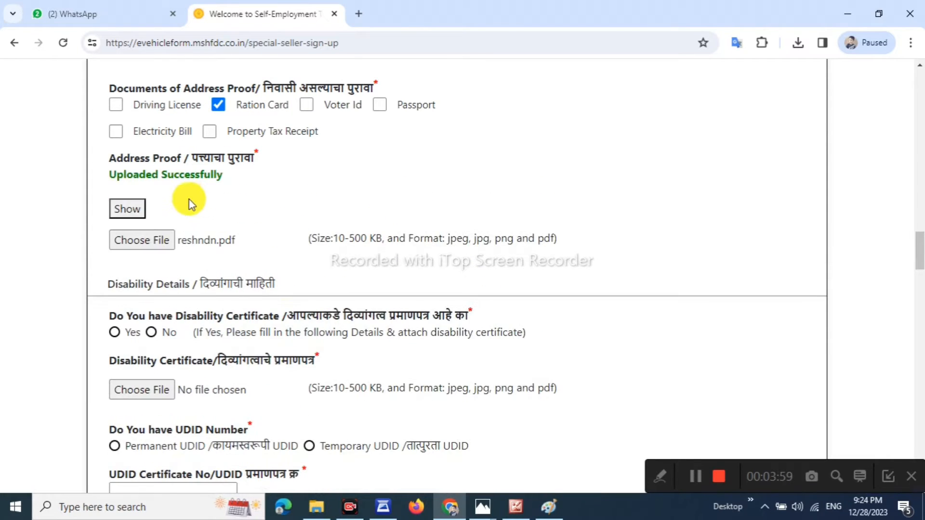
{"action": "left_click_drag", "start_coordinate": [132, 177], "coordinate": [189, 175]}
{"action": "left_click", "coordinate": [312, 171]}
Step: In the disability details, answer Yes to having a disability certificate and upload disability.pdf as the certificate
{"action": "left_click_drag", "start_coordinate": [104, 284], "coordinate": [223, 283]}
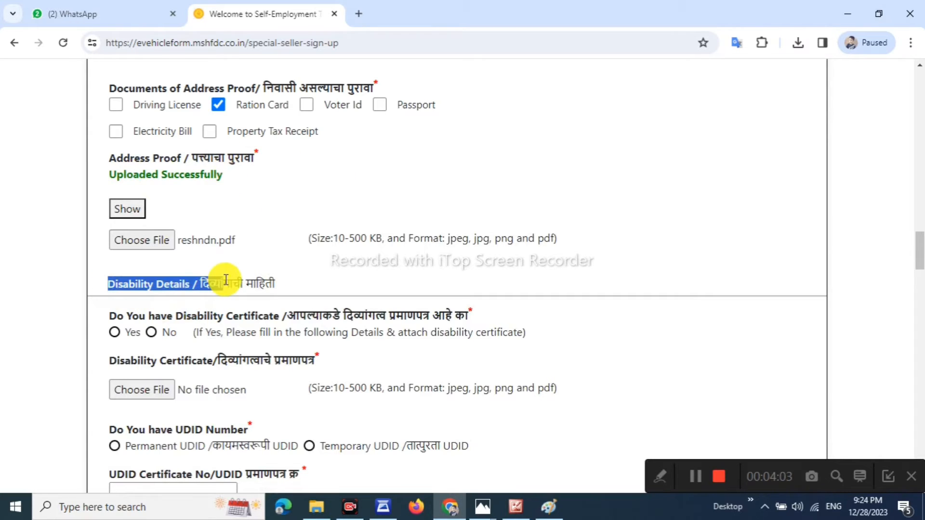
{"action": "scroll", "coordinate": [407, 279], "scroll_direction": "down", "scroll_amount": 3}
{"action": "scroll", "coordinate": [404, 275], "scroll_direction": "down", "scroll_amount": 1}
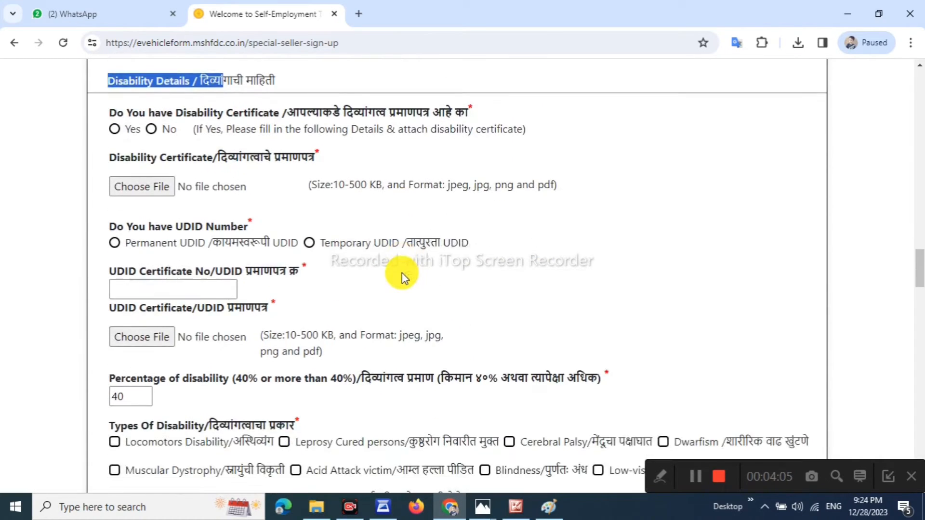
{"action": "left_click", "coordinate": [343, 94]}
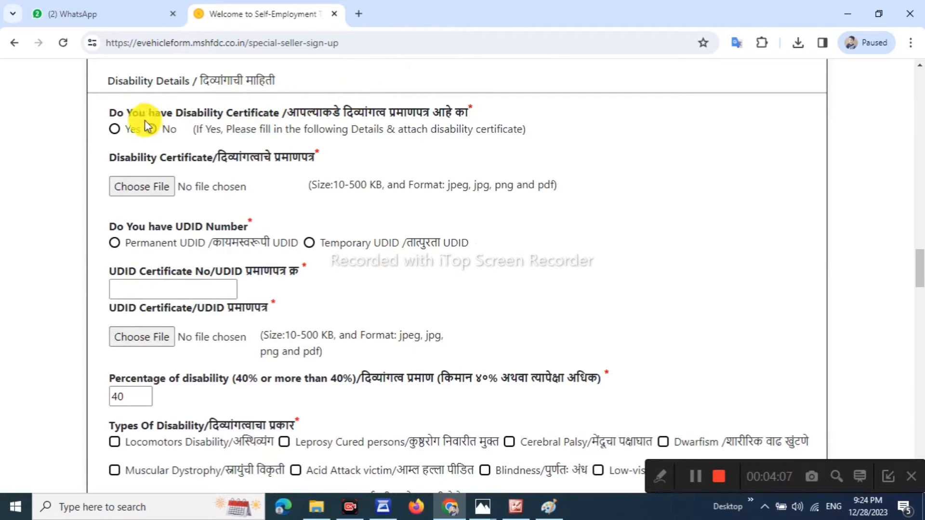
{"action": "left_click_drag", "start_coordinate": [110, 112], "coordinate": [223, 115]}
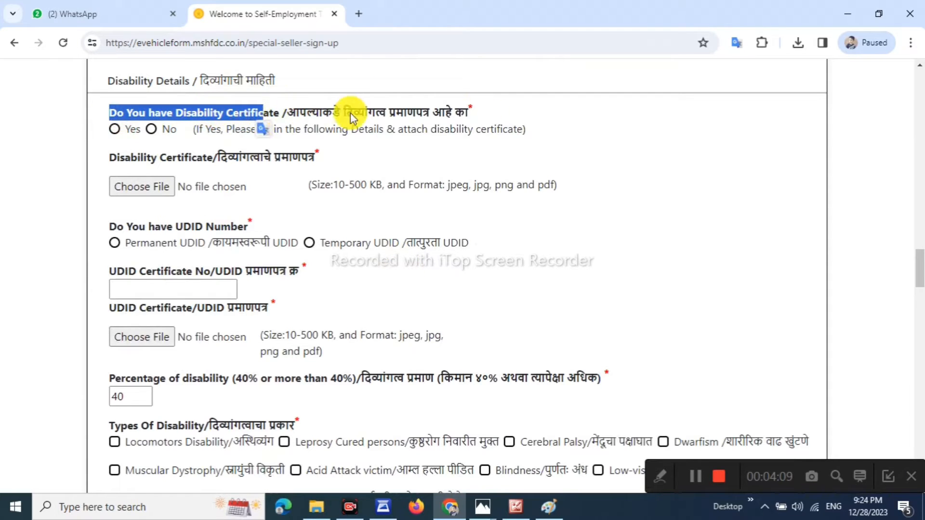
{"action": "left_click", "coordinate": [652, 160]}
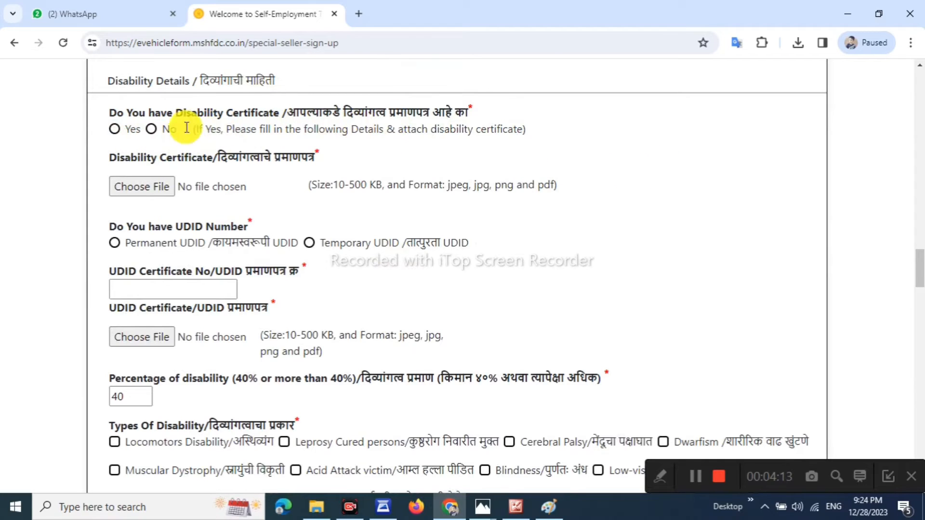
{"action": "left_click_drag", "start_coordinate": [111, 113], "coordinate": [212, 113]}
{"action": "left_click", "coordinate": [341, 138]}
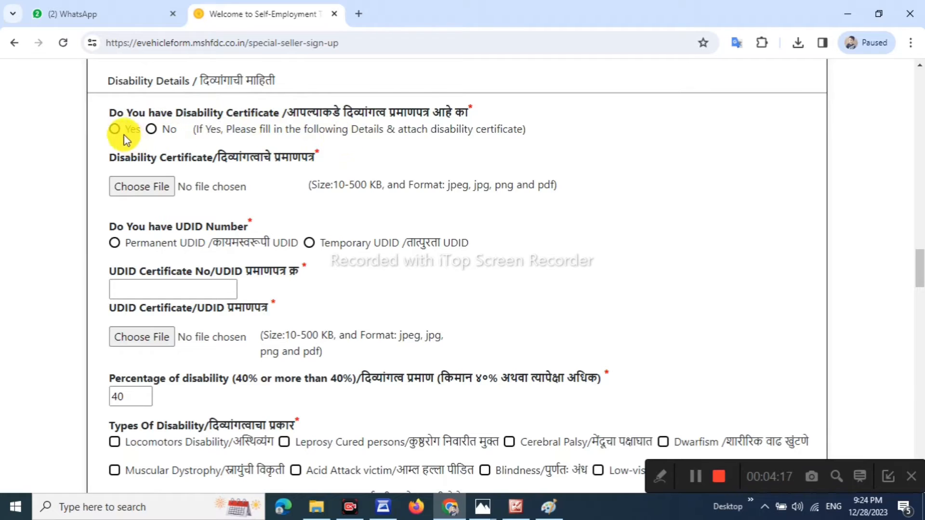
{"action": "left_click", "coordinate": [114, 128]}
{"action": "left_click_drag", "start_coordinate": [208, 158], "coordinate": [290, 158]}
{"action": "left_click", "coordinate": [123, 194]}
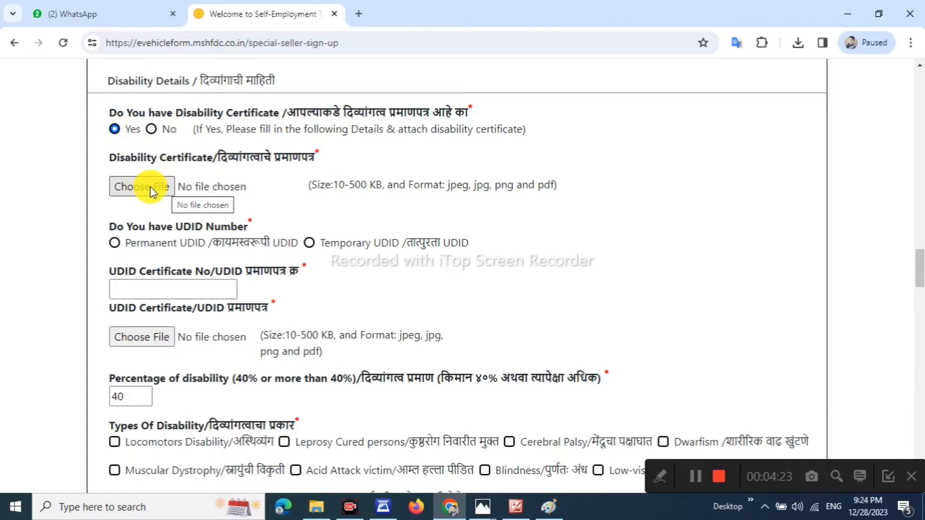
{"action": "left_click", "coordinate": [143, 187]}
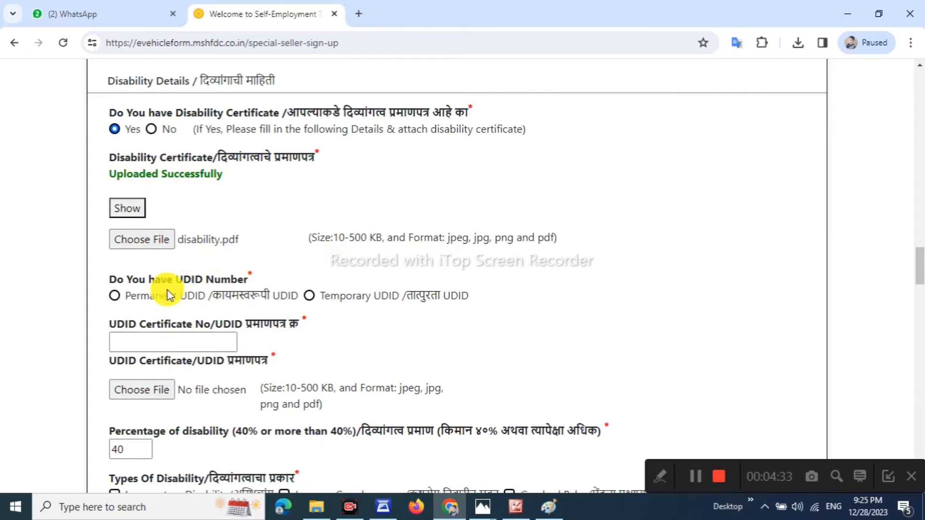
Step: Choose Permanent UDID for the question about having a UDID number
{"action": "left_click_drag", "start_coordinate": [132, 279], "coordinate": [200, 278]}
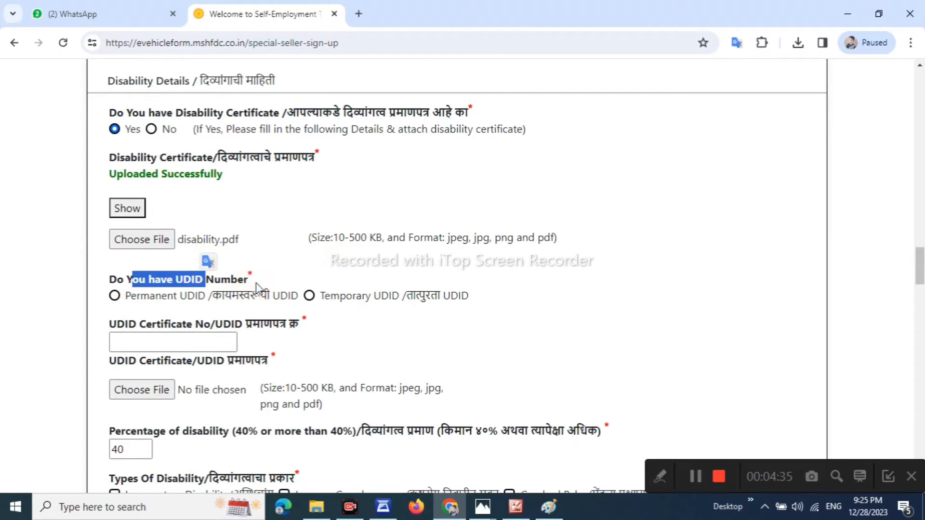
{"action": "left_click", "coordinate": [208, 279]}
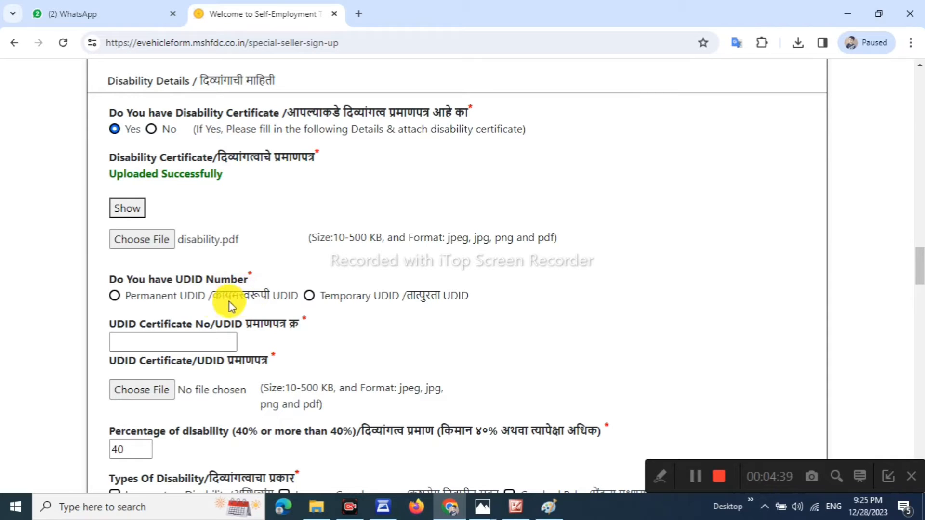
{"action": "left_click_drag", "start_coordinate": [139, 279], "coordinate": [221, 279]}
{"action": "left_click", "coordinate": [359, 299]}
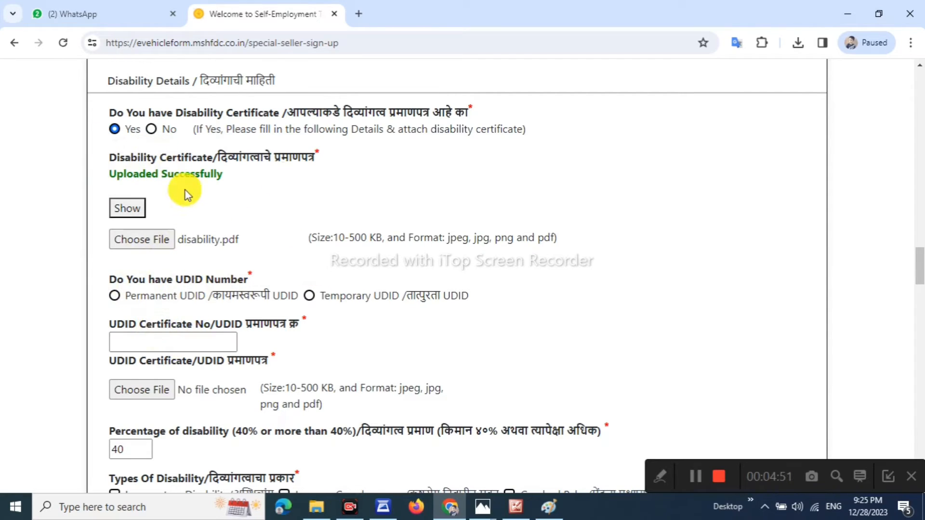
{"action": "left_click", "coordinate": [115, 295]}
{"action": "left_click", "coordinate": [309, 296]}
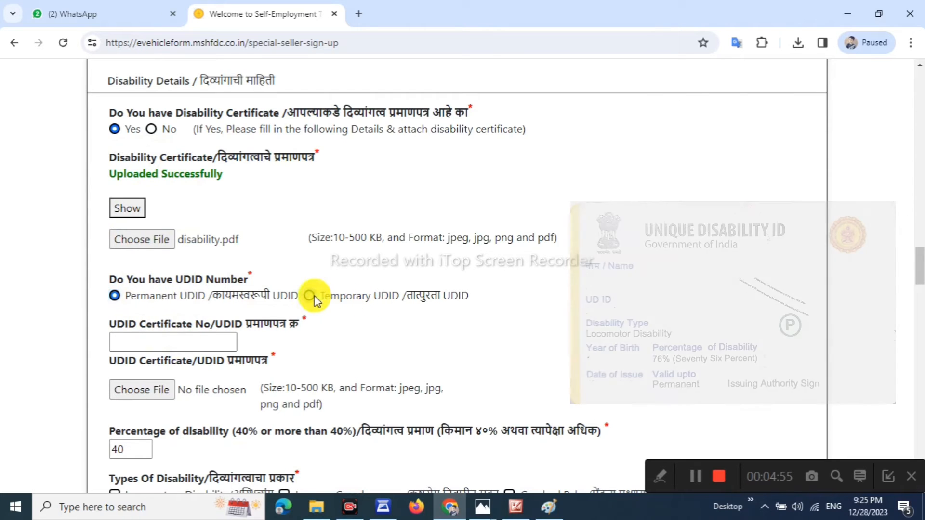
{"action": "left_click", "coordinate": [116, 297]}
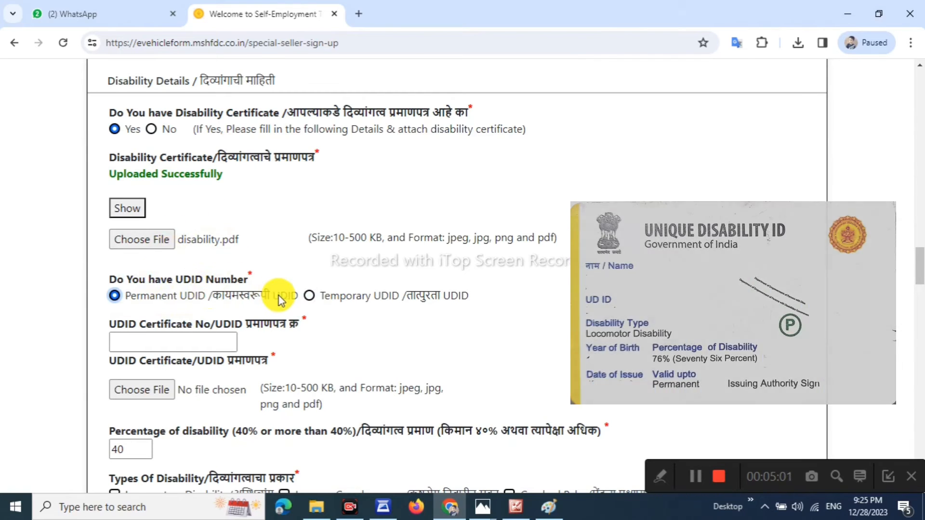
Step: Enter the UDID certificate number and upload udid.pdf as the UDID certificate
{"action": "left_click_drag", "start_coordinate": [209, 324], "coordinate": [272, 323]}
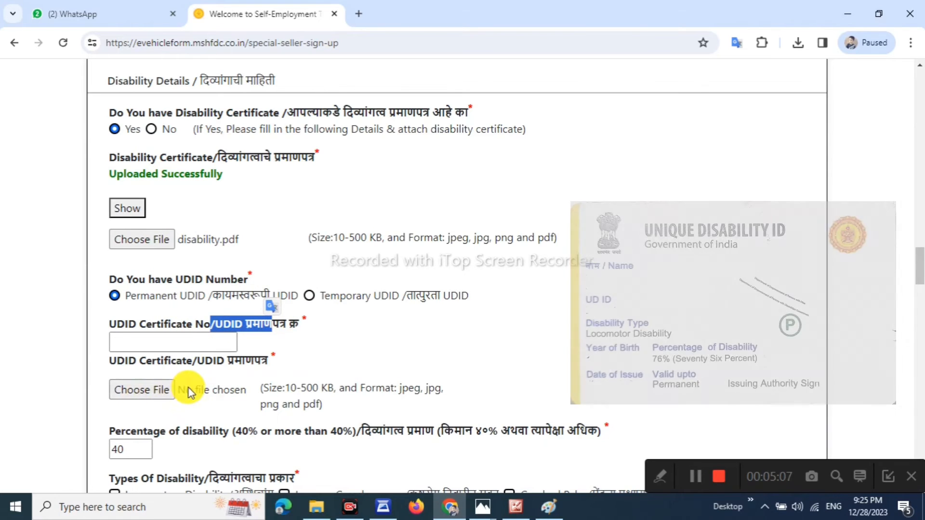
{"action": "left_click", "coordinate": [181, 363]}
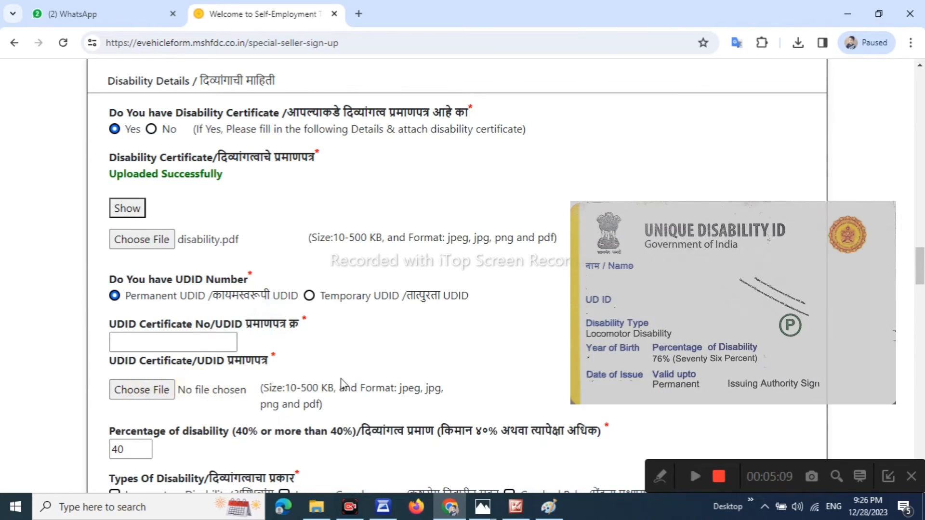
{"action": "left_click", "coordinate": [163, 390]}
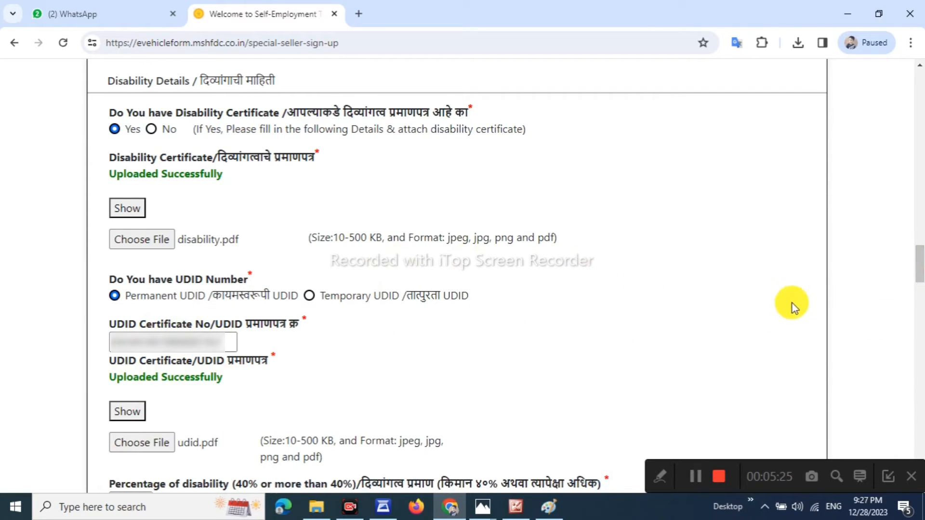
Step: Set the percentage of disability to 76
{"action": "scroll", "coordinate": [772, 308], "scroll_direction": "down", "scroll_amount": 5}
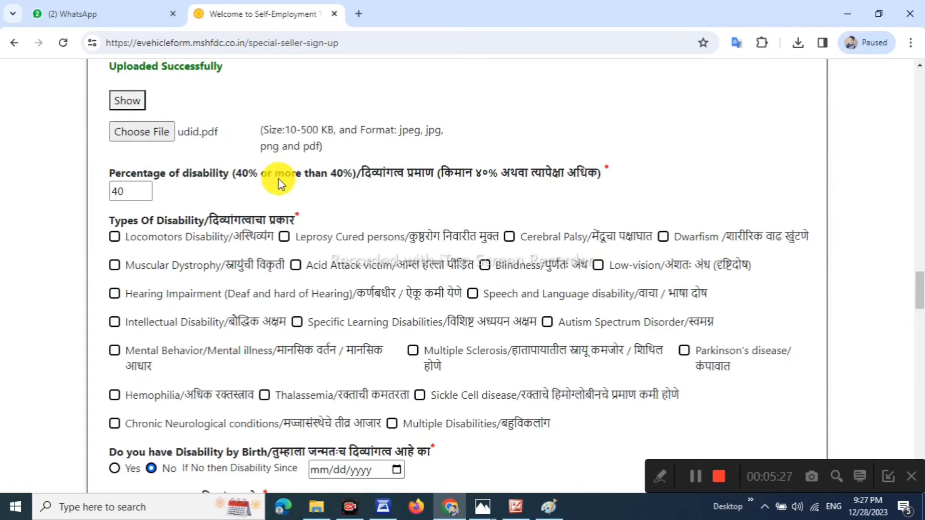
{"action": "left_click_drag", "start_coordinate": [180, 174], "coordinate": [364, 175]}
{"action": "left_click", "coordinate": [622, 164]}
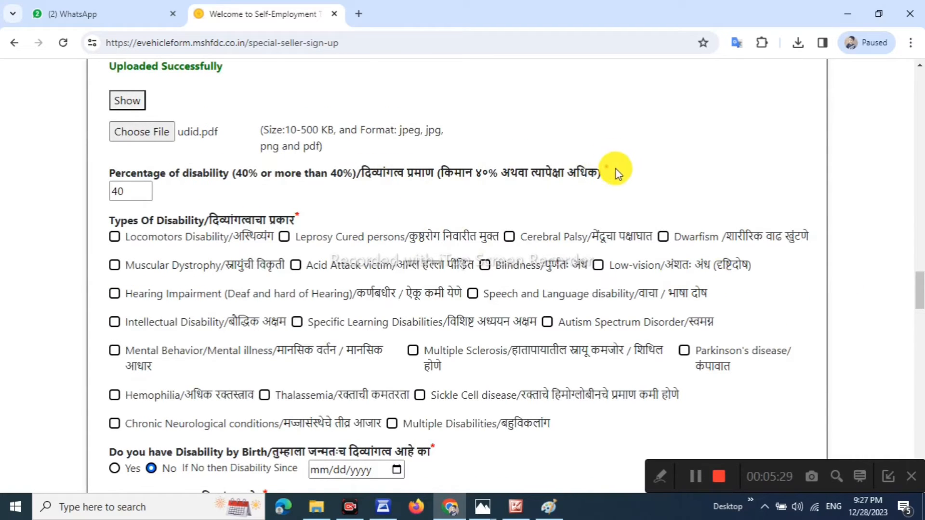
{"action": "left_click_drag", "start_coordinate": [118, 191], "coordinate": [165, 198]}
{"action": "key", "text": "BackSpace"}
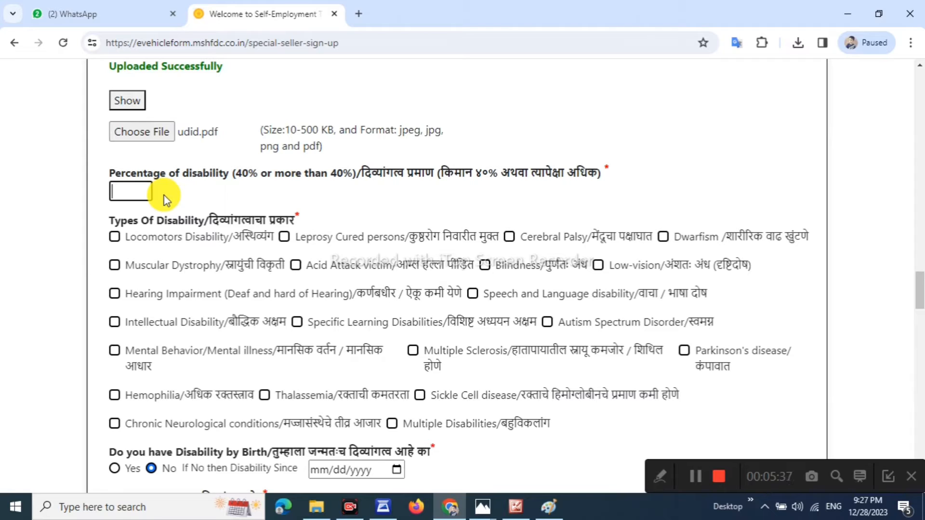
{"action": "type", "text": "76"}
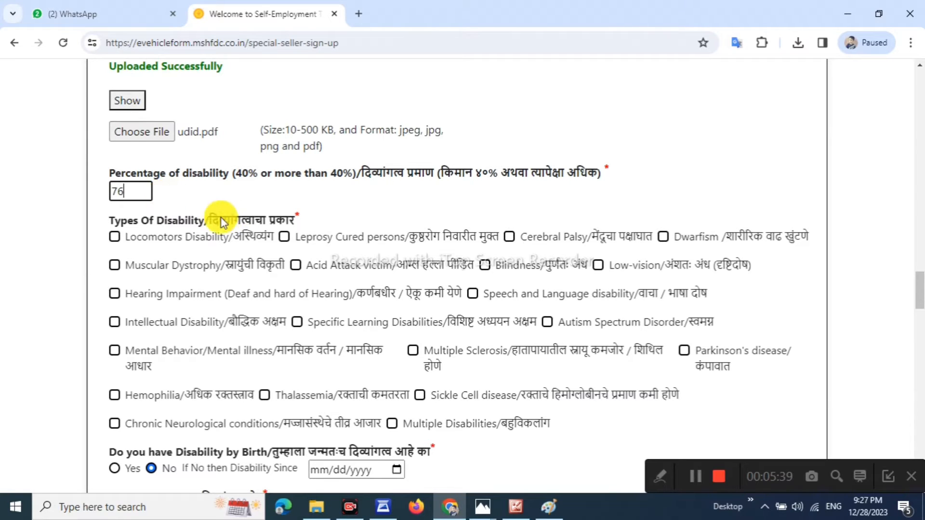
Step: Examine the types of disability offered in the form, from locomotor and leprosy-cured to mental illness and multiple sclerosis
{"action": "left_click_drag", "start_coordinate": [212, 223], "coordinate": [303, 220]}
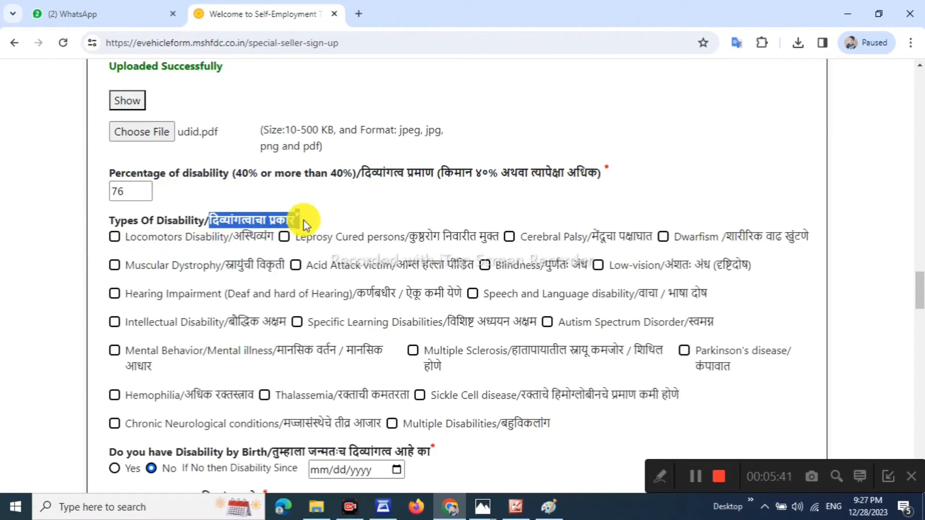
{"action": "left_click", "coordinate": [256, 264]}
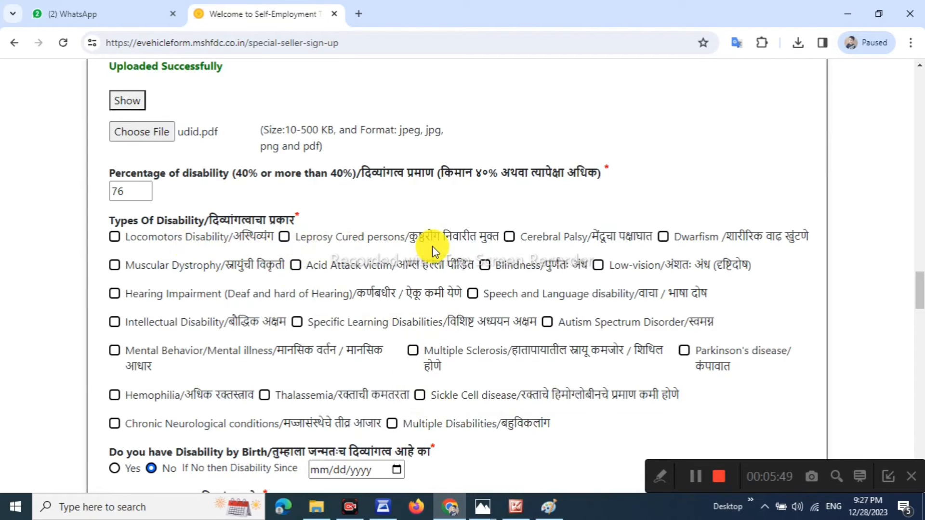
{"action": "scroll", "coordinate": [433, 245], "scroll_direction": "down", "scroll_amount": 2}
{"action": "scroll", "coordinate": [446, 247], "scroll_direction": "down", "scroll_amount": 1}
{"action": "scroll", "coordinate": [453, 246], "scroll_direction": "up", "scroll_amount": 1}
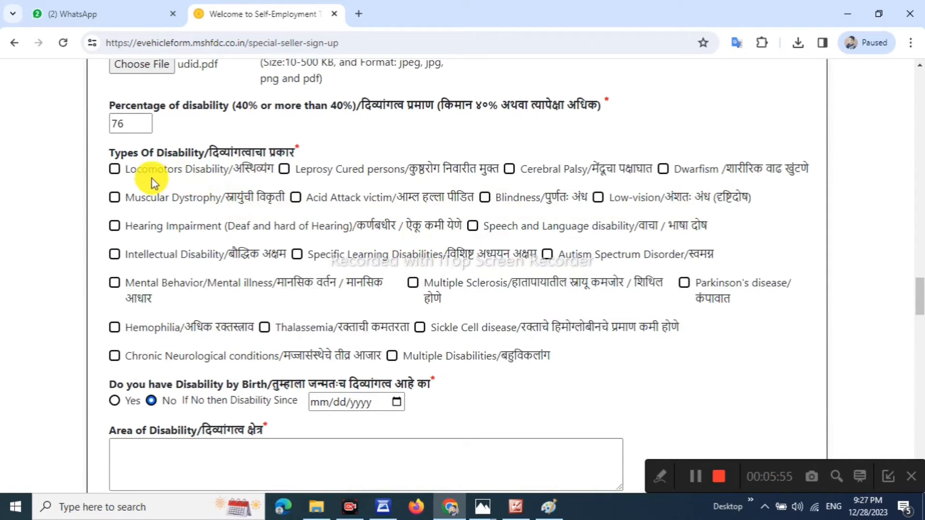
{"action": "left_click_drag", "start_coordinate": [148, 171], "coordinate": [207, 172]}
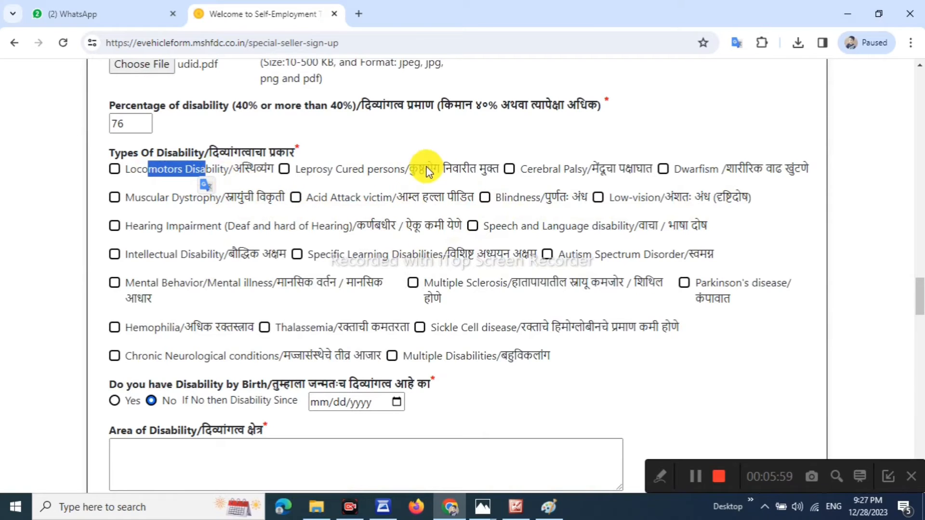
{"action": "left_click_drag", "start_coordinate": [425, 170], "coordinate": [461, 170]}
{"action": "left_click_drag", "start_coordinate": [600, 168], "coordinate": [607, 168]}
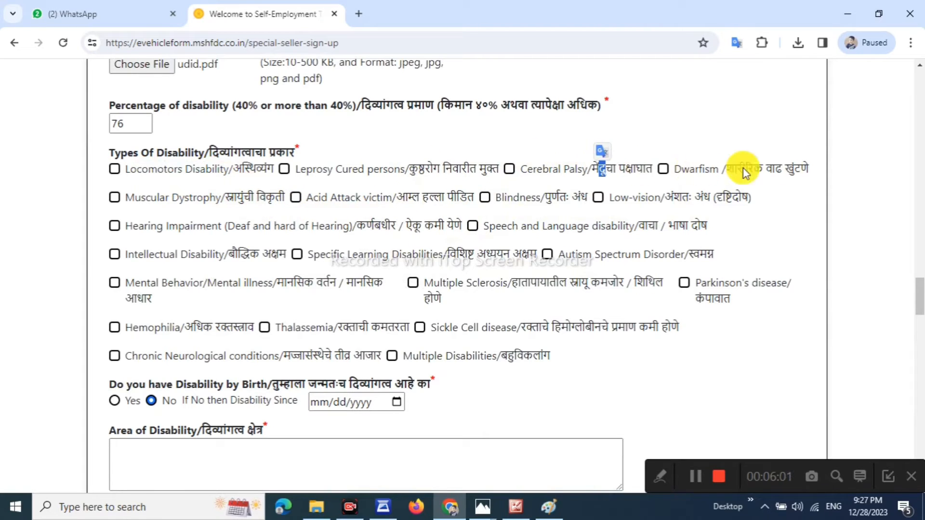
{"action": "left_click_drag", "start_coordinate": [746, 169], "coordinate": [781, 169]}
{"action": "left_click_drag", "start_coordinate": [408, 198], "coordinate": [456, 199]}
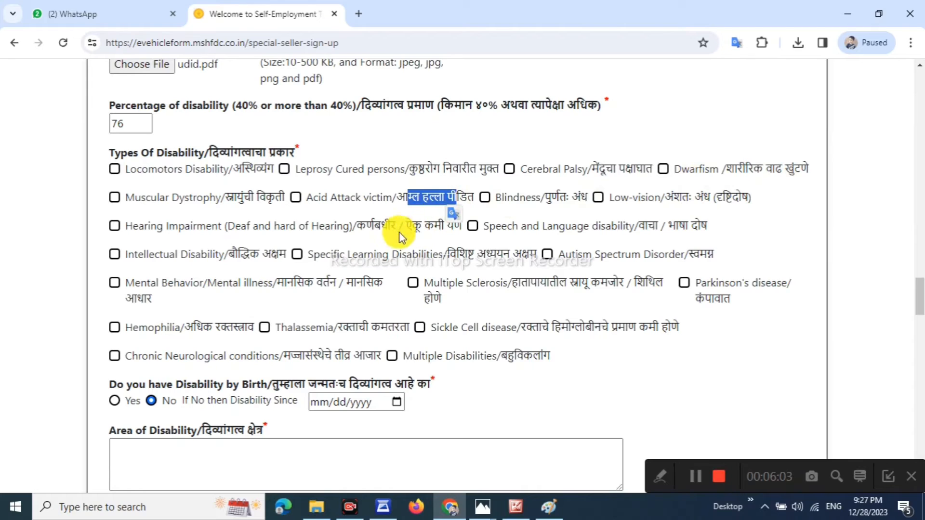
{"action": "left_click_drag", "start_coordinate": [375, 227], "coordinate": [411, 227]}
{"action": "left_click_drag", "start_coordinate": [240, 256], "coordinate": [260, 256]}
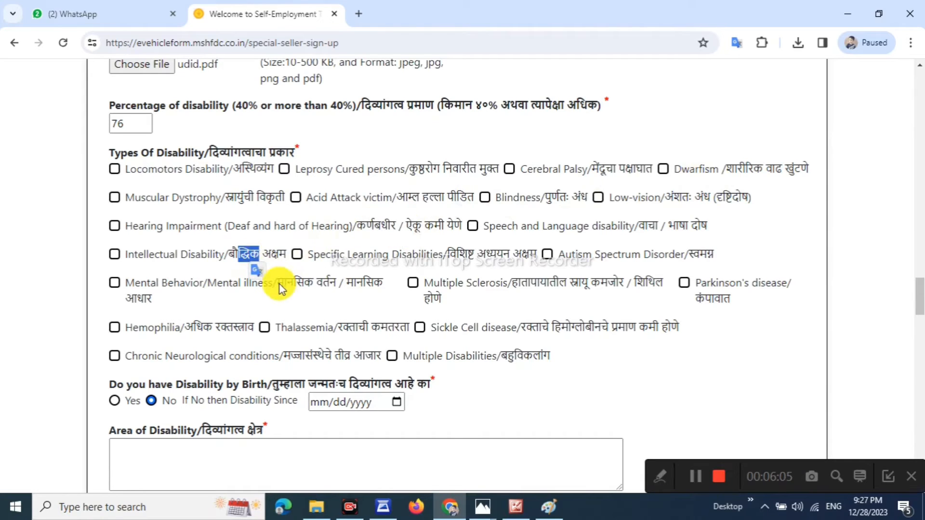
{"action": "left_click_drag", "start_coordinate": [287, 283], "coordinate": [362, 283]}
{"action": "left_click_drag", "start_coordinate": [521, 283], "coordinate": [549, 283]}
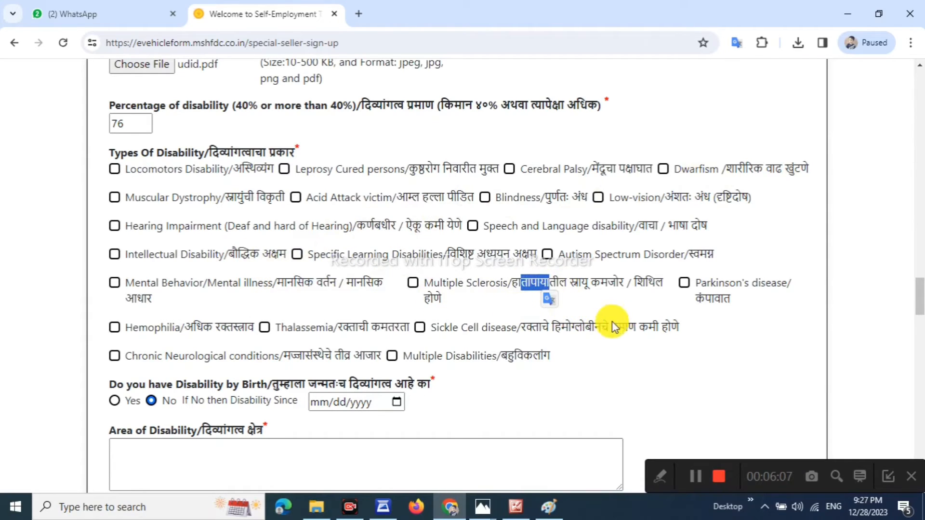
{"action": "left_click", "coordinate": [707, 307]}
{"action": "left_click", "coordinate": [541, 304]}
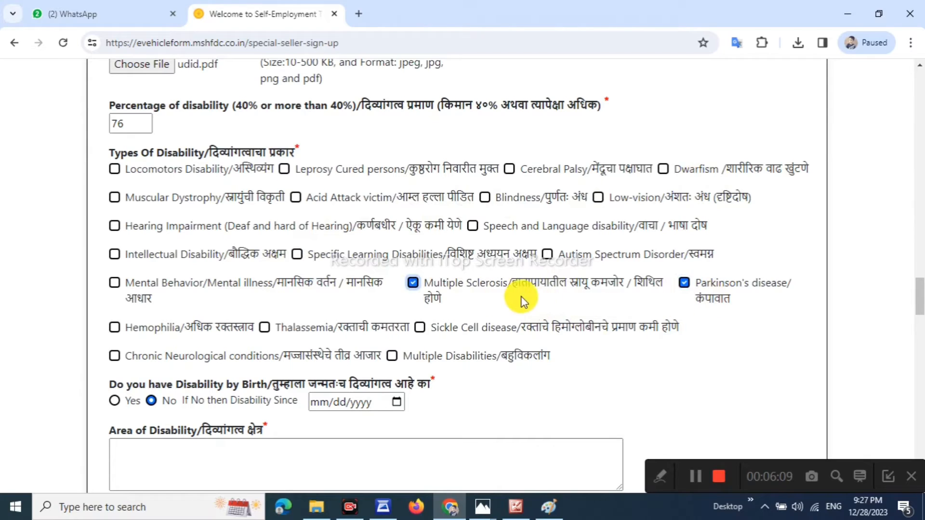
{"action": "left_click", "coordinate": [683, 287]}
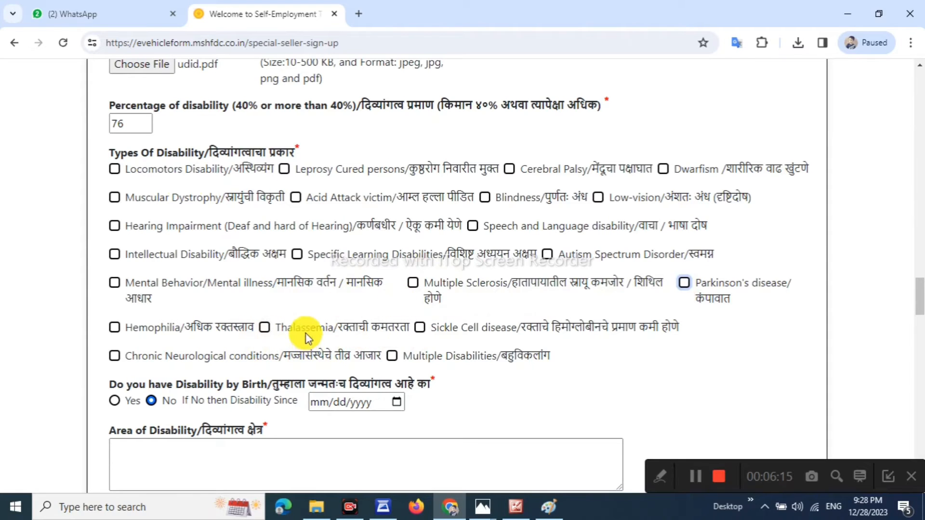
Step: Select Locomotors Disability as the only type of disability
{"action": "left_click", "coordinate": [118, 172]}
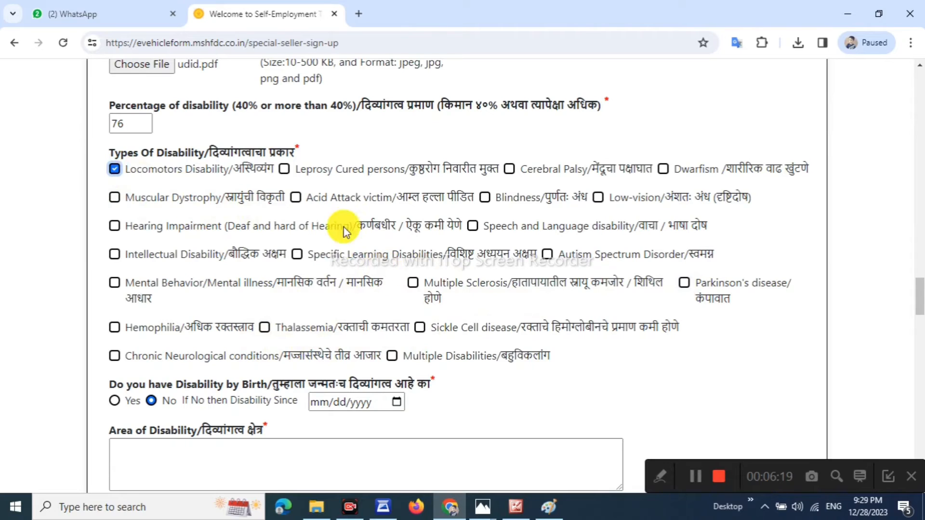
{"action": "left_click", "coordinate": [414, 284]}
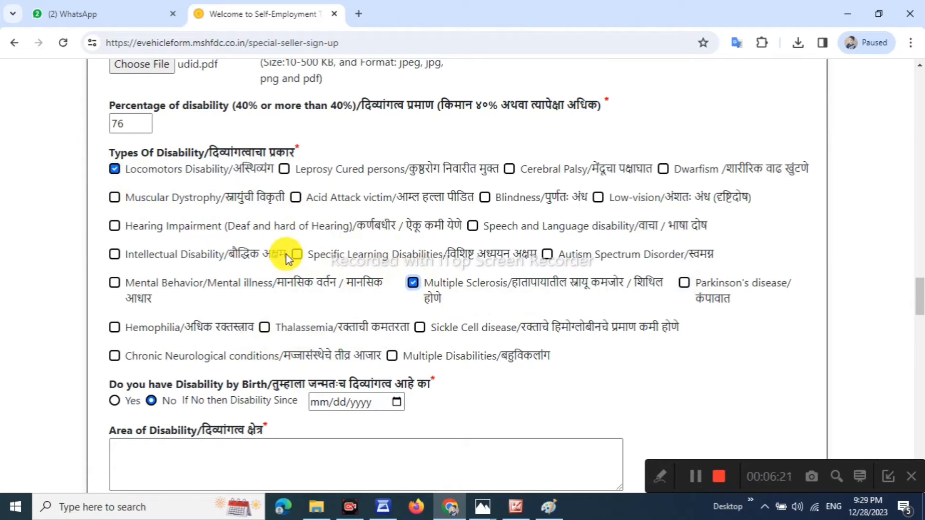
{"action": "left_click", "coordinate": [412, 285]}
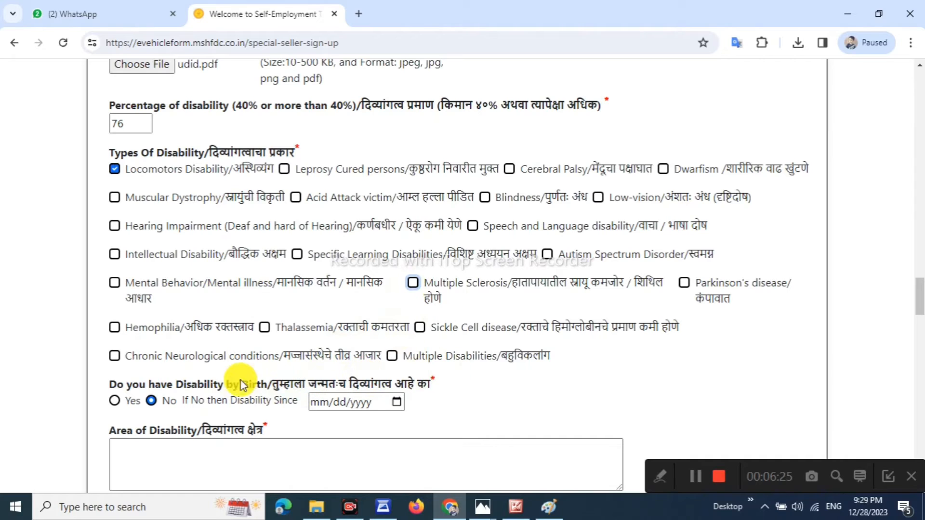
Step: Answer Yes to the question about having the disability by birth
{"action": "left_click_drag", "start_coordinate": [271, 385], "coordinate": [435, 386]}
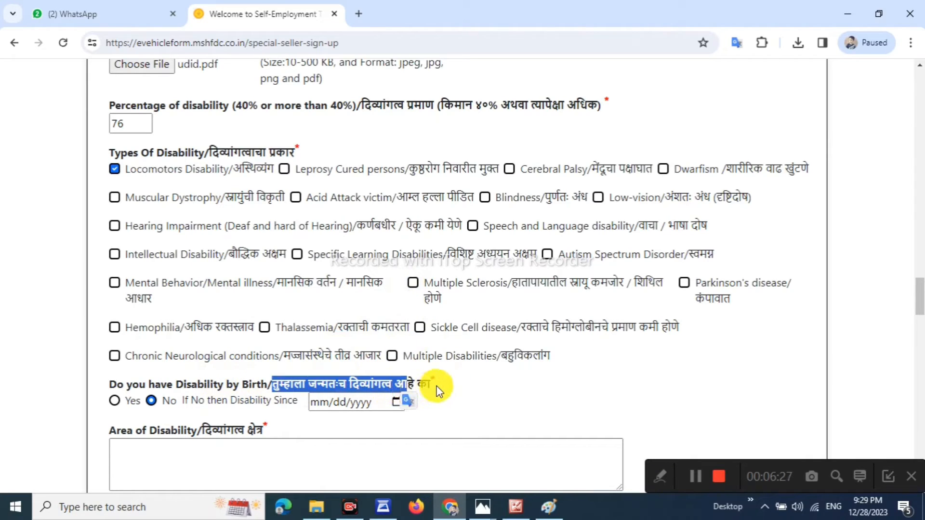
{"action": "left_click", "coordinate": [436, 388]}
{"action": "left_click", "coordinate": [117, 404]}
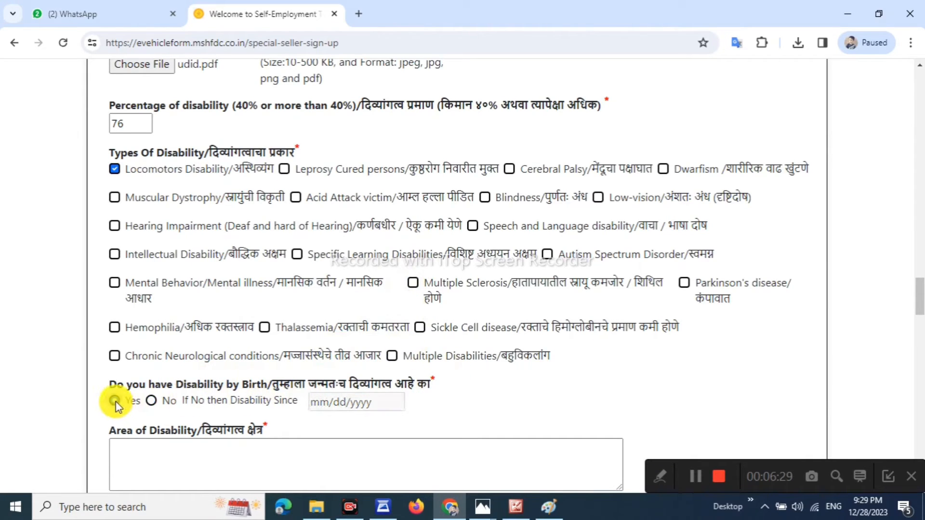
{"action": "left_click", "coordinate": [161, 402]}
{"action": "left_click", "coordinate": [116, 402]}
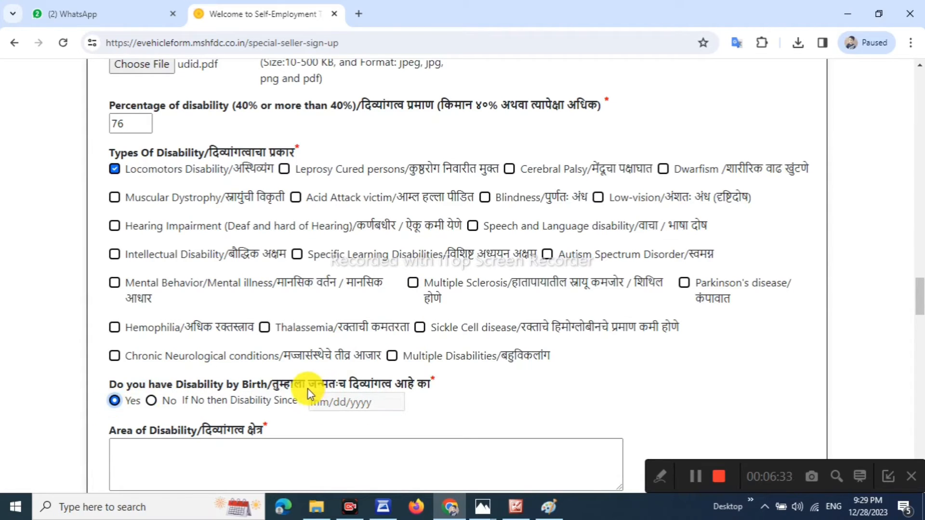
Step: Enter "Bil. L/L" as the area of disability
{"action": "scroll", "coordinate": [308, 391], "scroll_direction": "down", "scroll_amount": 1}
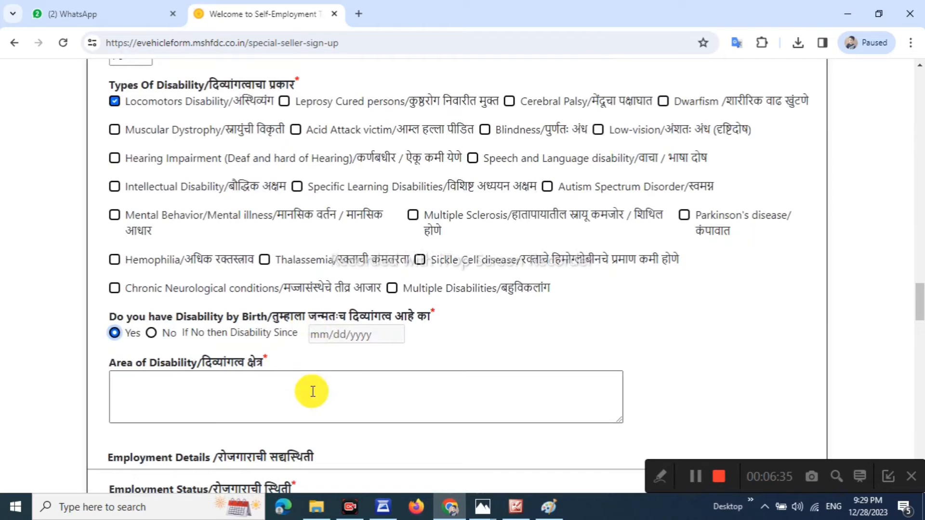
{"action": "scroll", "coordinate": [920, 298], "scroll_direction": "up", "scroll_amount": 1}
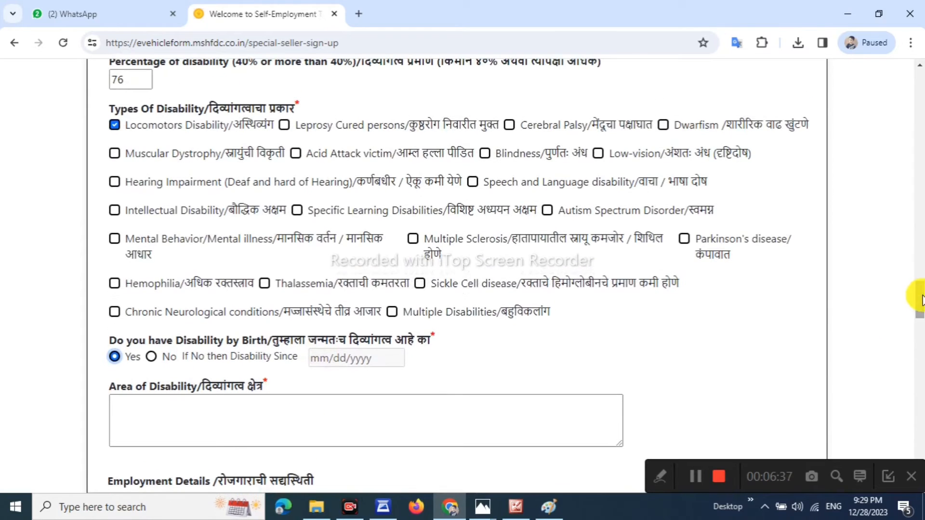
{"action": "left_click_drag", "start_coordinate": [192, 385], "coordinate": [248, 403]}
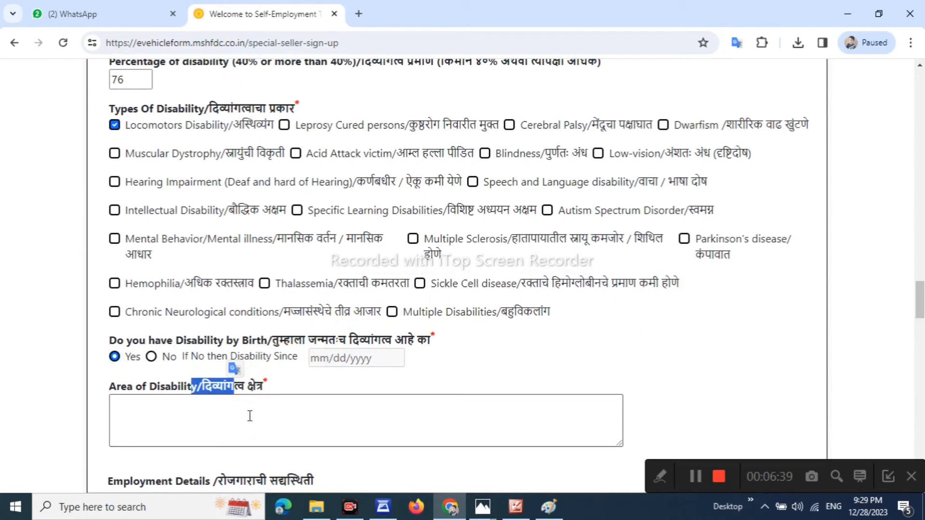
{"action": "left_click", "coordinate": [261, 414]}
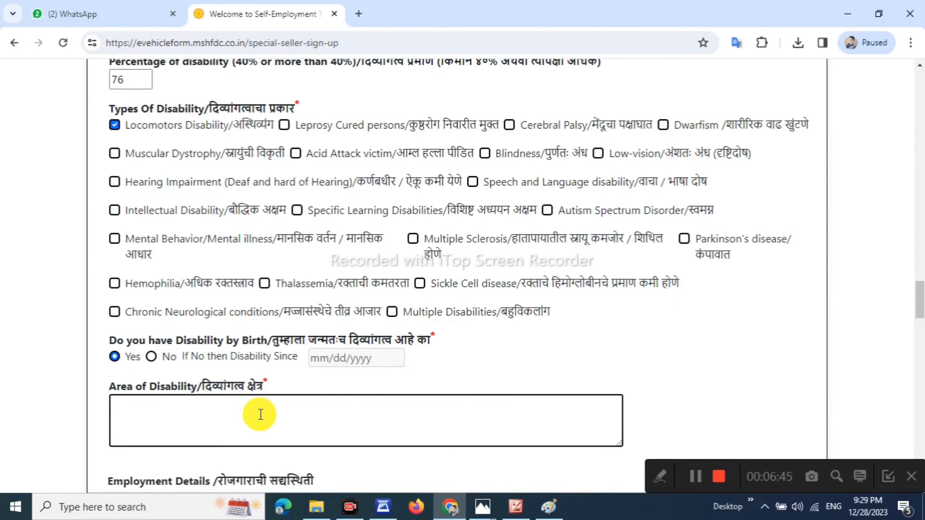
{"action": "type", "text": "Bil "}
{"action": "type", "text": " L/L"}
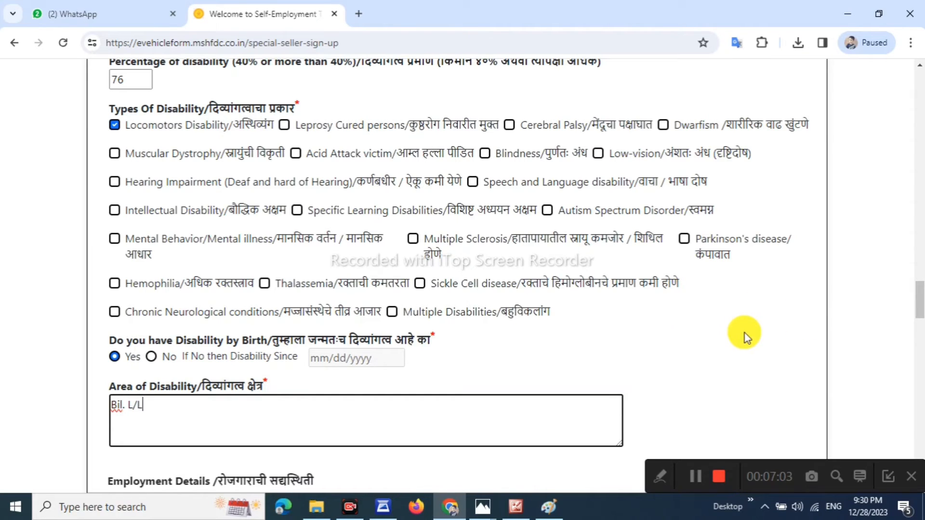
Step: In the employment details, set the employment status to Unemployed
{"action": "scroll", "coordinate": [733, 330], "scroll_direction": "down", "scroll_amount": 8}
{"action": "left_click_drag", "start_coordinate": [131, 116], "coordinate": [193, 116]}
{"action": "left_click", "coordinate": [308, 112]}
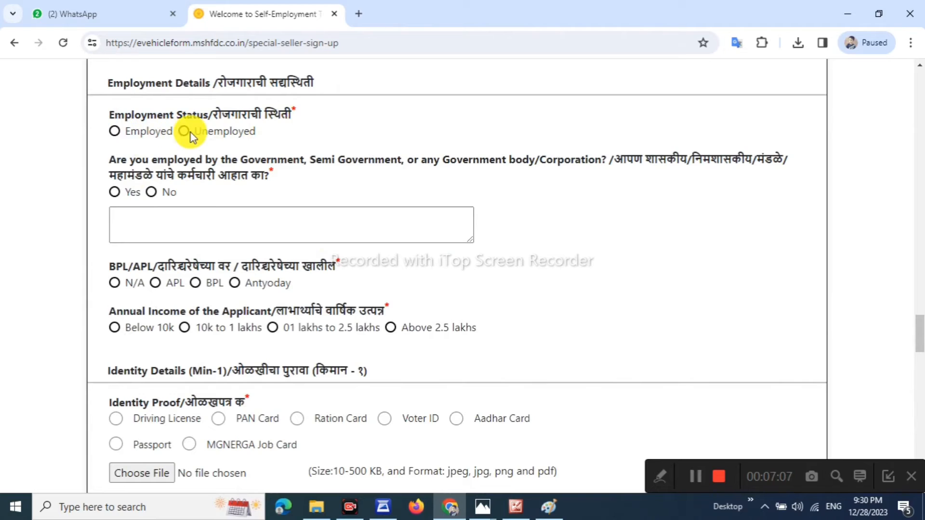
{"action": "left_click", "coordinate": [184, 132]}
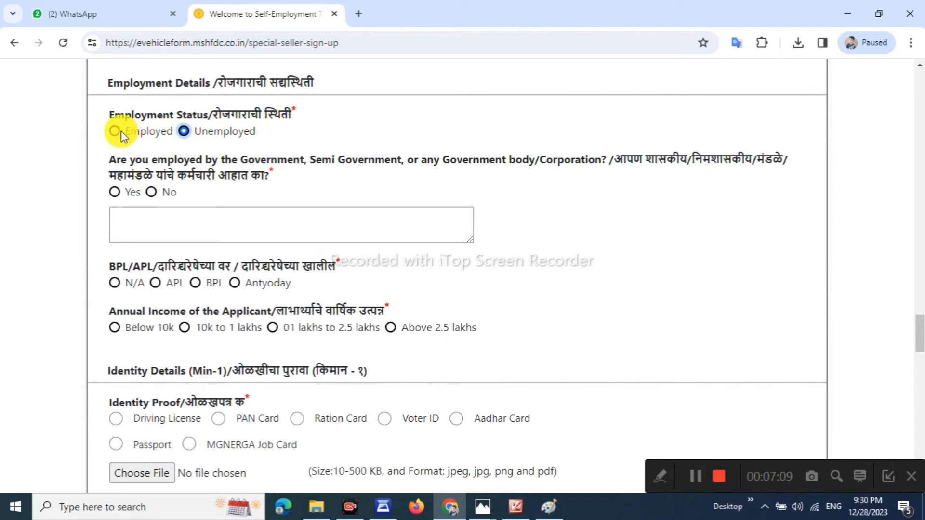
{"action": "left_click", "coordinate": [115, 130]}
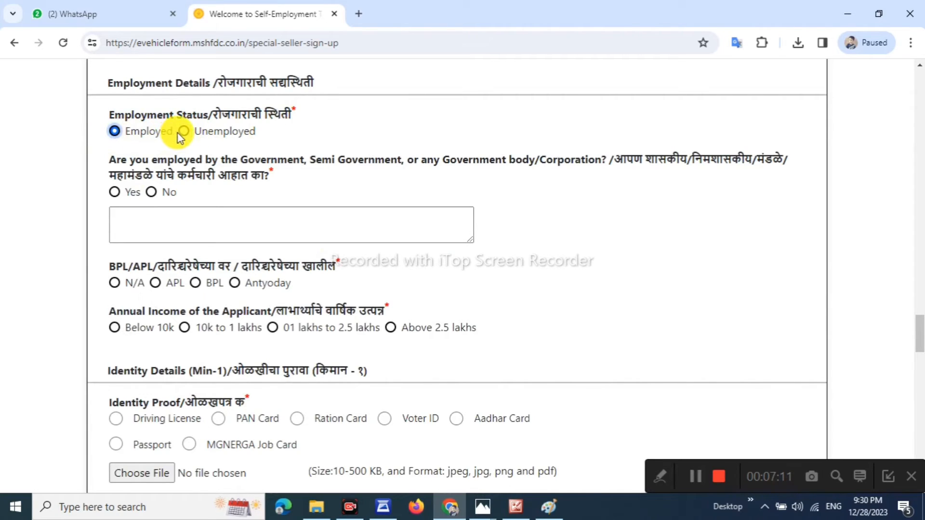
{"action": "left_click", "coordinate": [195, 136]}
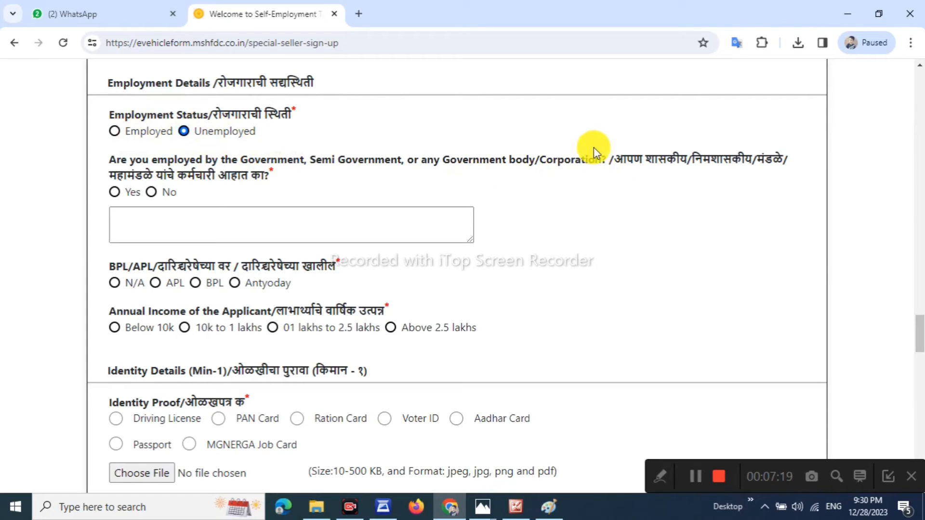
Step: Answer No to being employed by the Government, Semi Government or any Government body or corporation
{"action": "left_click_drag", "start_coordinate": [614, 159], "coordinate": [723, 159]}
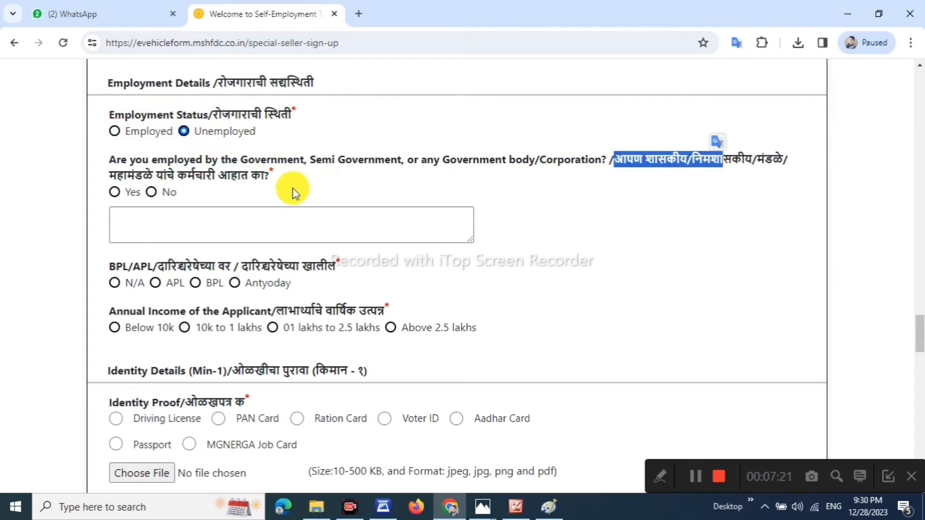
{"action": "left_click_drag", "start_coordinate": [157, 175], "coordinate": [233, 176]}
{"action": "left_click", "coordinate": [347, 175]}
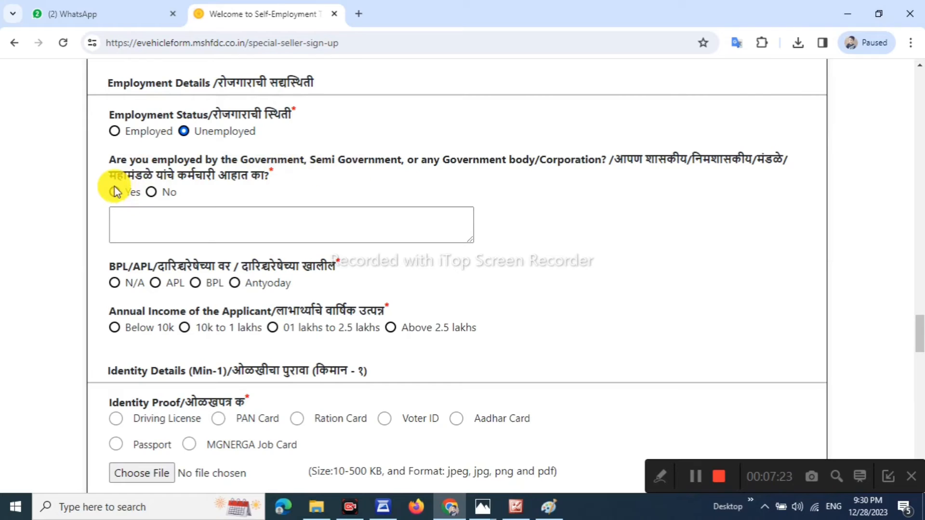
{"action": "left_click", "coordinate": [151, 192]}
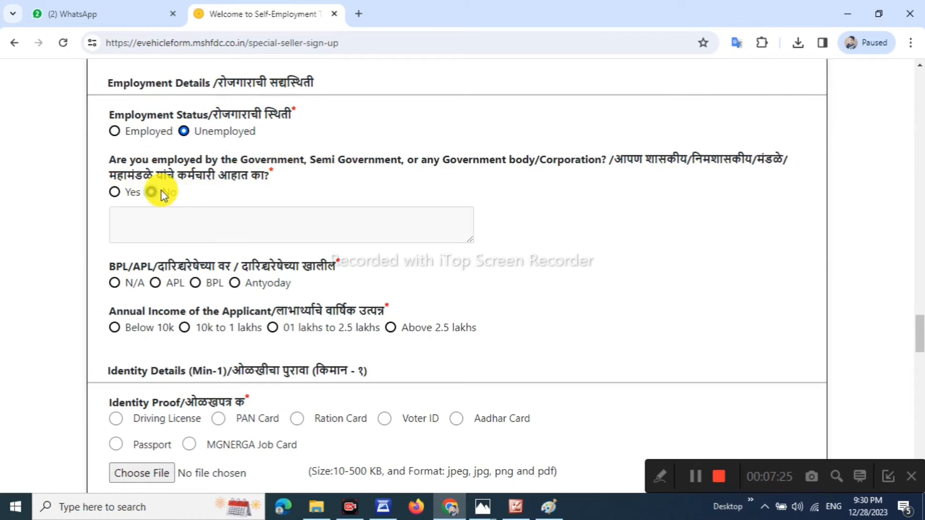
{"action": "left_click", "coordinate": [112, 195]}
{"action": "left_click", "coordinate": [153, 195]}
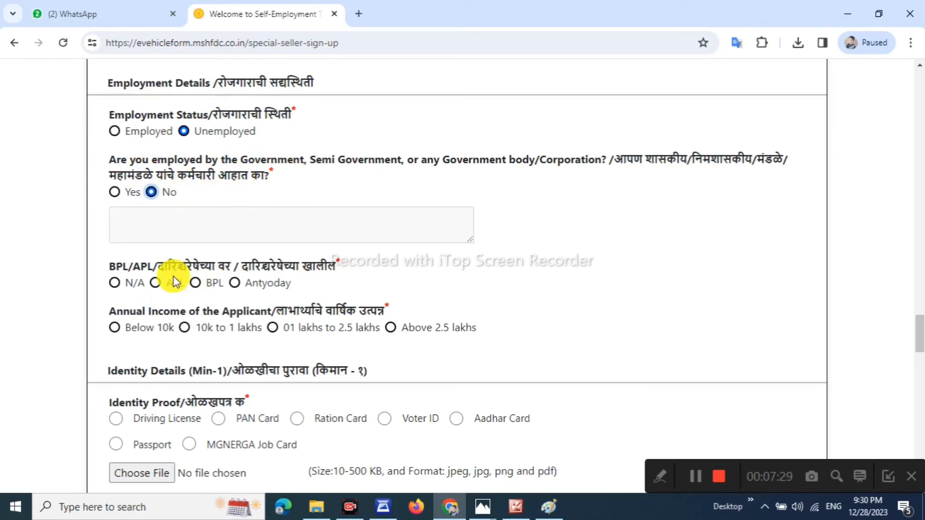
Step: Choose BPL as the applicant's poverty line category
{"action": "left_click_drag", "start_coordinate": [116, 266], "coordinate": [175, 268]}
{"action": "left_click", "coordinate": [247, 264]}
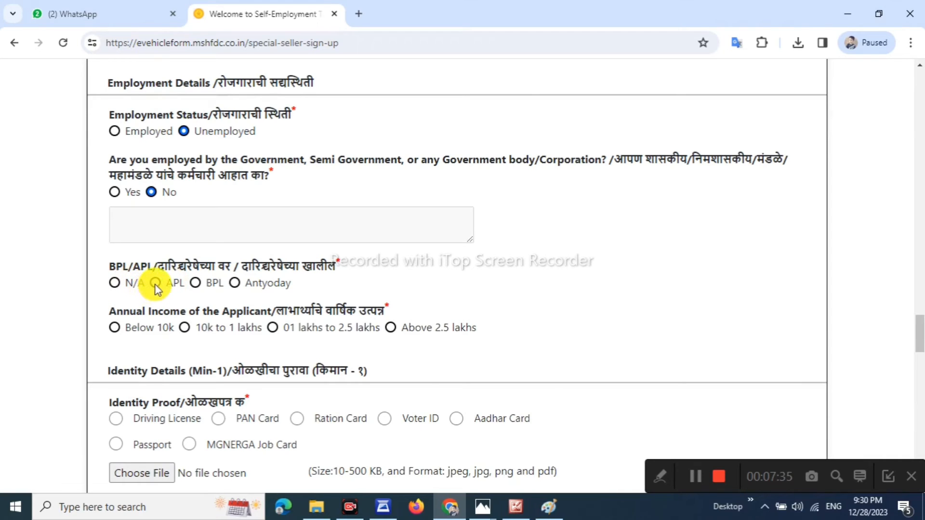
{"action": "left_click", "coordinate": [195, 284]}
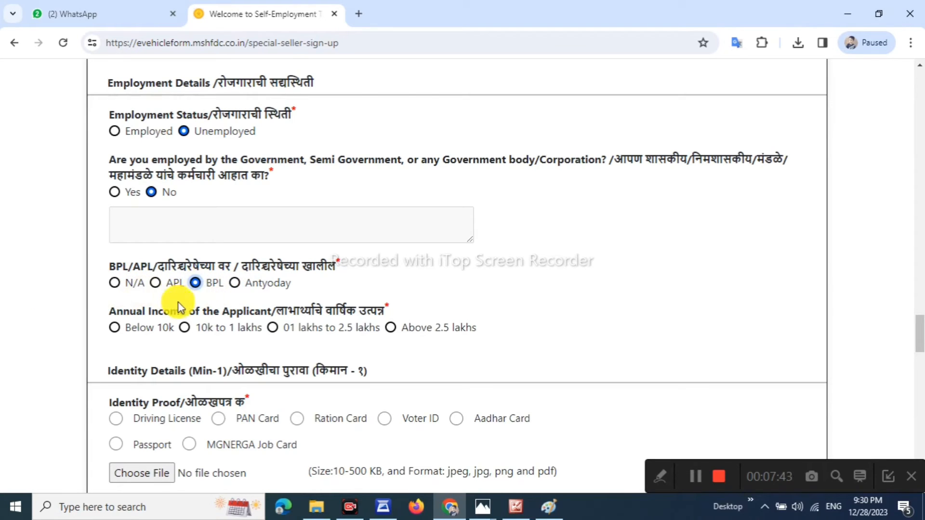
Step: Set the applicant's annual income to the 10k to 1 lakhs range
{"action": "left_click_drag", "start_coordinate": [123, 314], "coordinate": [288, 312]}
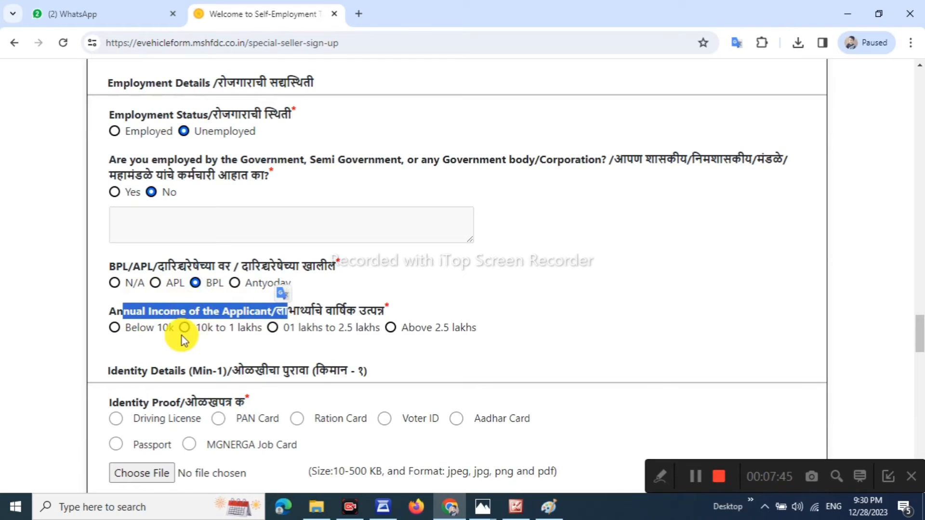
{"action": "left_click", "coordinate": [368, 315]}
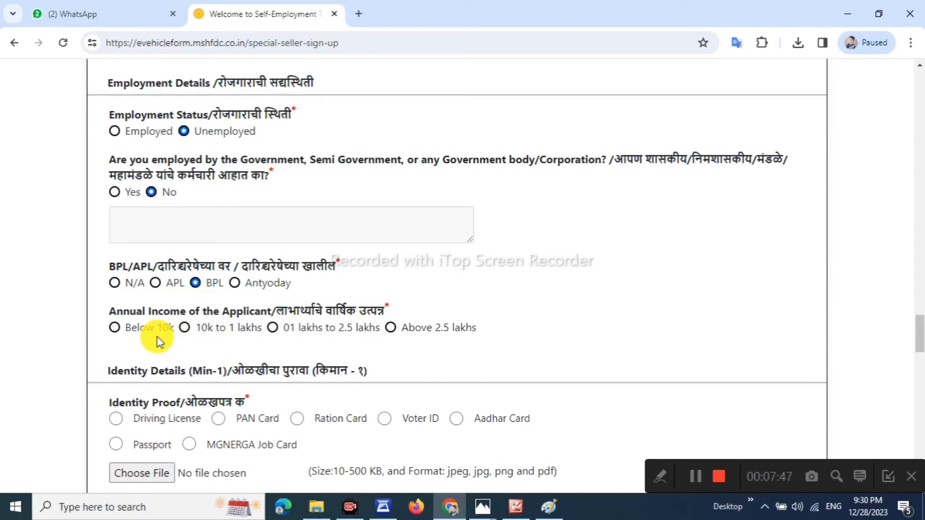
{"action": "left_click_drag", "start_coordinate": [131, 327], "coordinate": [374, 350]}
{"action": "left_click", "coordinate": [423, 343]}
{"action": "left_click_drag", "start_coordinate": [423, 332], "coordinate": [516, 320]}
{"action": "left_click", "coordinate": [275, 336]}
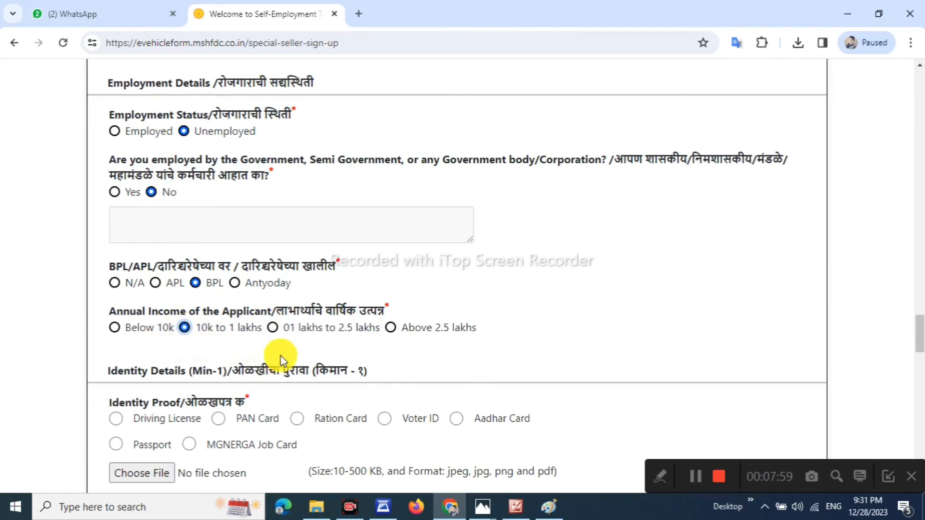
{"action": "scroll", "coordinate": [259, 359], "scroll_direction": "down", "scroll_amount": 4}
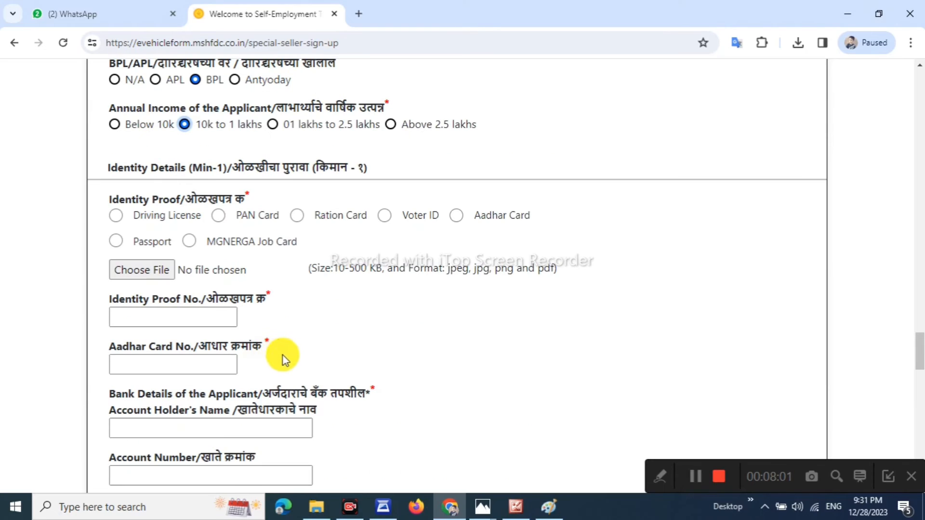
Step: Choose Aadhar Card as the applicant's identity proof and upload adhar.pdf as the supporting document
{"action": "left_click_drag", "start_coordinate": [125, 199], "coordinate": [284, 200]}
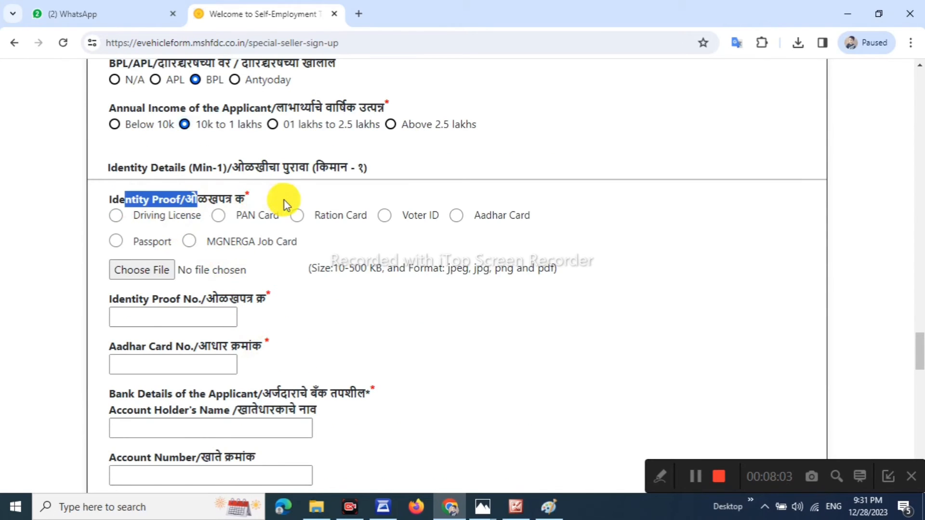
{"action": "left_click_drag", "start_coordinate": [151, 218], "coordinate": [270, 218]}
{"action": "left_click_drag", "start_coordinate": [338, 219], "coordinate": [344, 219]}
{"action": "left_click", "coordinate": [440, 216]}
{"action": "left_click_drag", "start_coordinate": [487, 215], "coordinate": [497, 216]}
{"action": "left_click_drag", "start_coordinate": [140, 247], "coordinate": [144, 247]}
{"action": "left_click_drag", "start_coordinate": [236, 242], "coordinate": [241, 241]}
{"action": "left_click", "coordinate": [457, 217]}
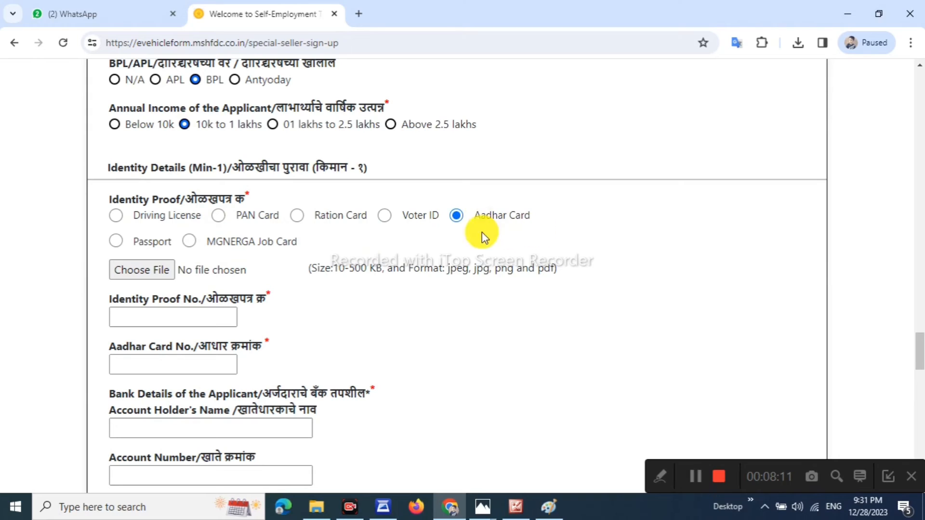
{"action": "left_click", "coordinate": [158, 276]}
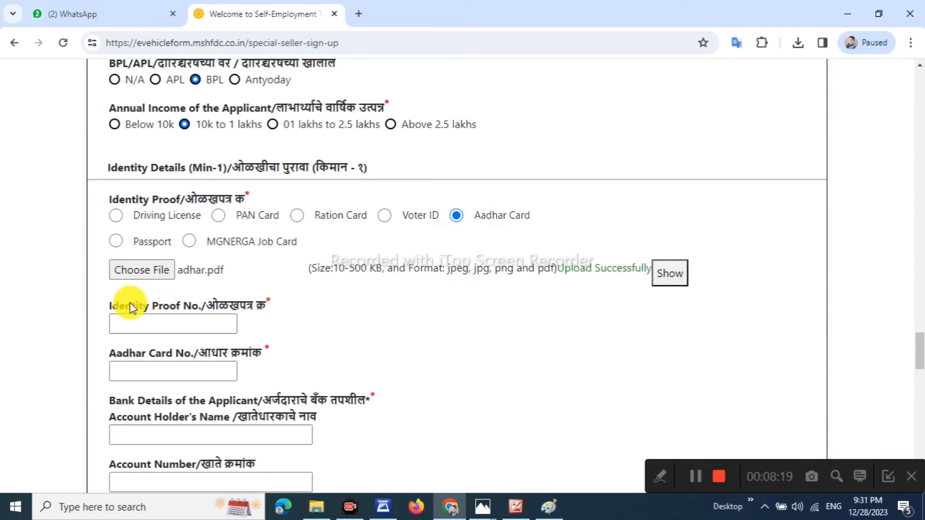
Step: Enter the applicant's identity proof number and Aadhar card number in the identity details
{"action": "left_click", "coordinate": [237, 296]}
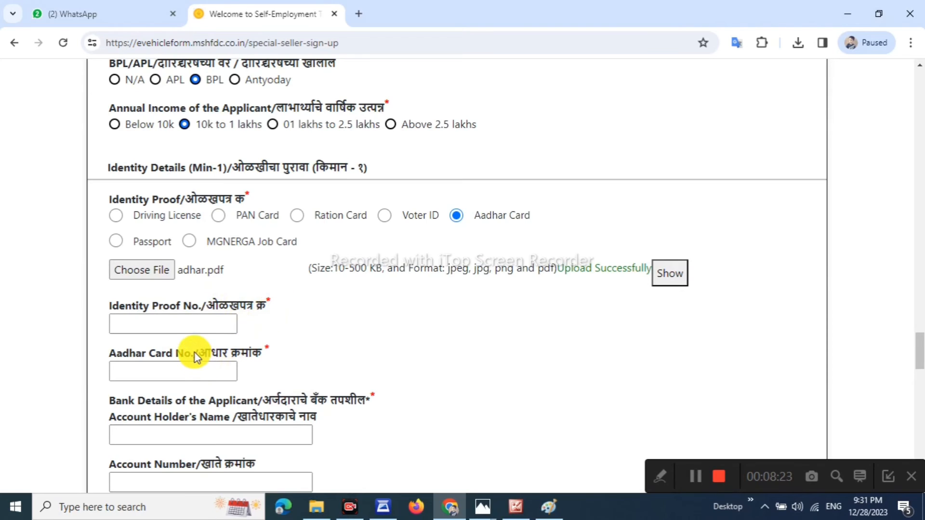
{"action": "left_click_drag", "start_coordinate": [192, 350], "coordinate": [248, 351]}
{"action": "left_click", "coordinate": [314, 351]}
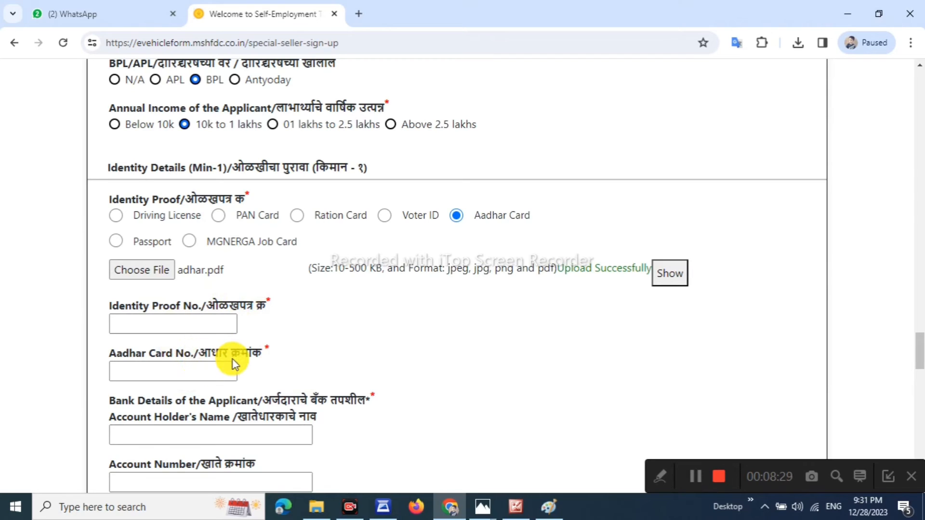
{"action": "double_click", "coordinate": [216, 307]}
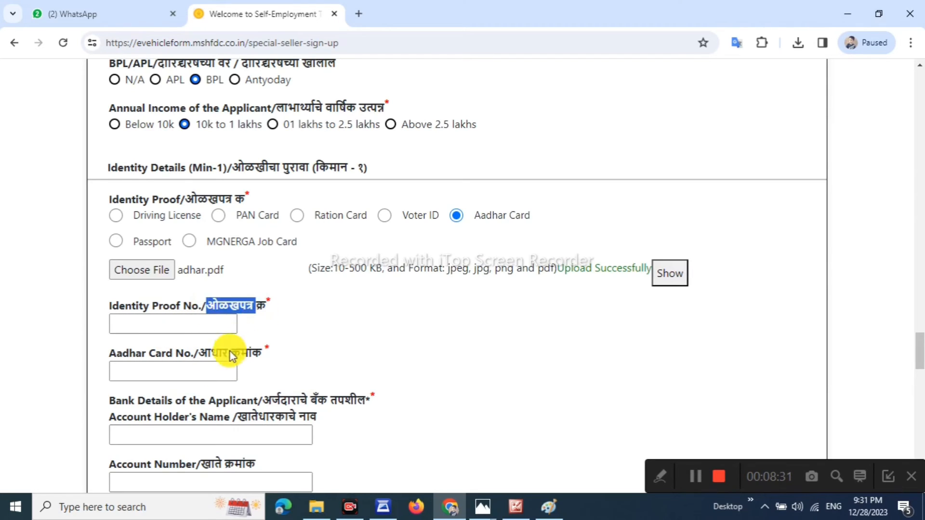
{"action": "left_click_drag", "start_coordinate": [231, 353], "coordinate": [241, 354]}
{"action": "left_click", "coordinate": [305, 338]}
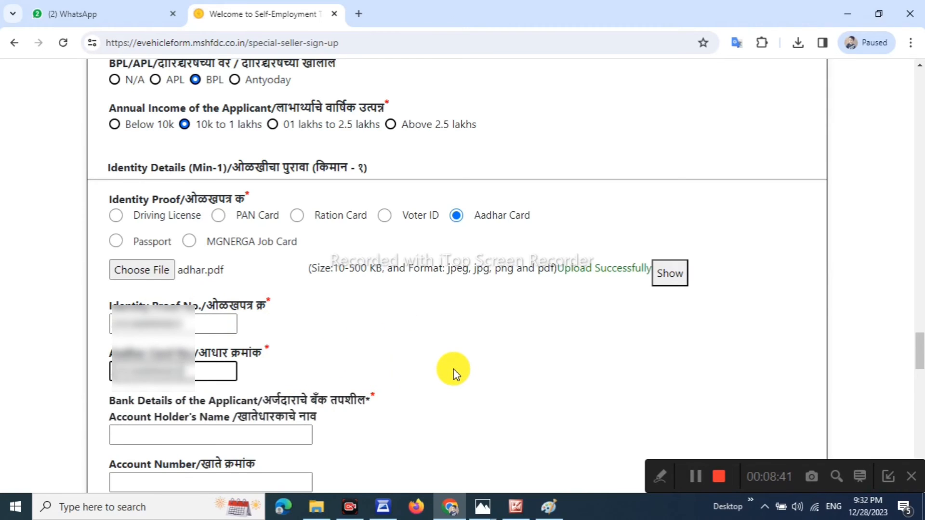
Step: In the applicant's bank details, set the bank name to STATE BANK OF INDIA
{"action": "scroll", "coordinate": [453, 369], "scroll_direction": "down", "scroll_amount": 5}
{"action": "left_click_drag", "start_coordinate": [224, 99], "coordinate": [294, 104]}
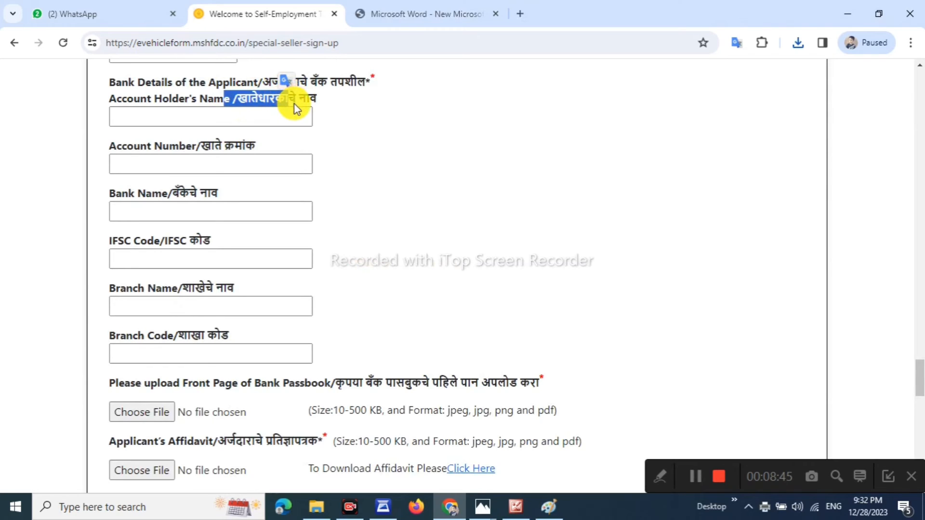
{"action": "left_click", "coordinate": [481, 118]}
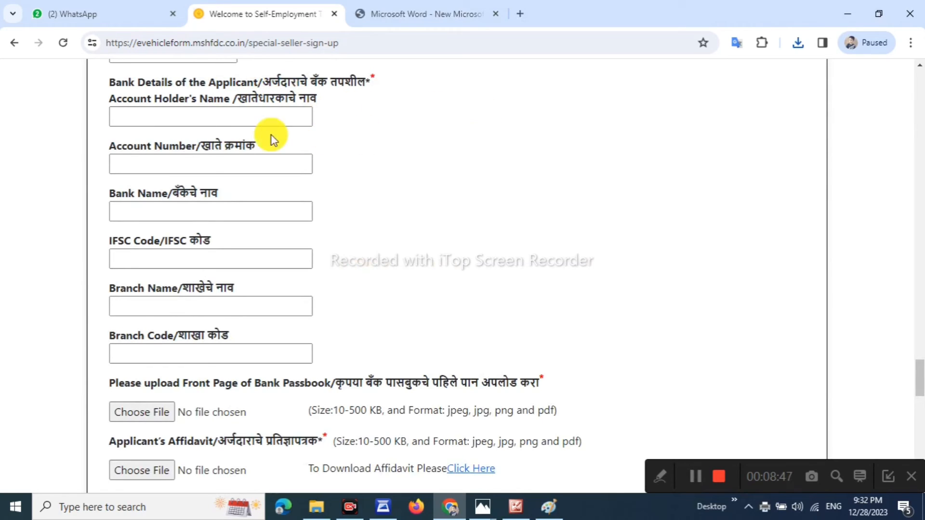
{"action": "left_click_drag", "start_coordinate": [138, 144], "coordinate": [217, 145]}
{"action": "left_click", "coordinate": [199, 146]}
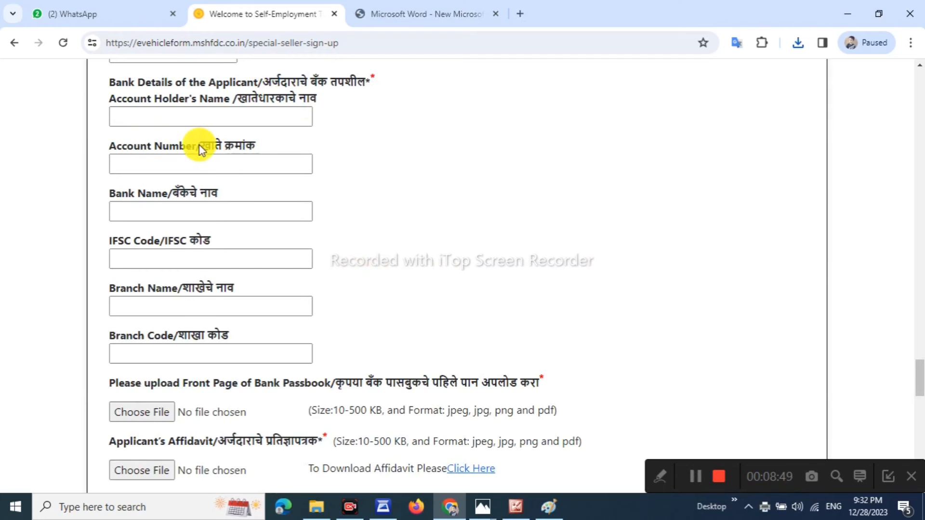
{"action": "left_click_drag", "start_coordinate": [138, 194], "coordinate": [192, 185]}
{"action": "left_click", "coordinate": [185, 212]}
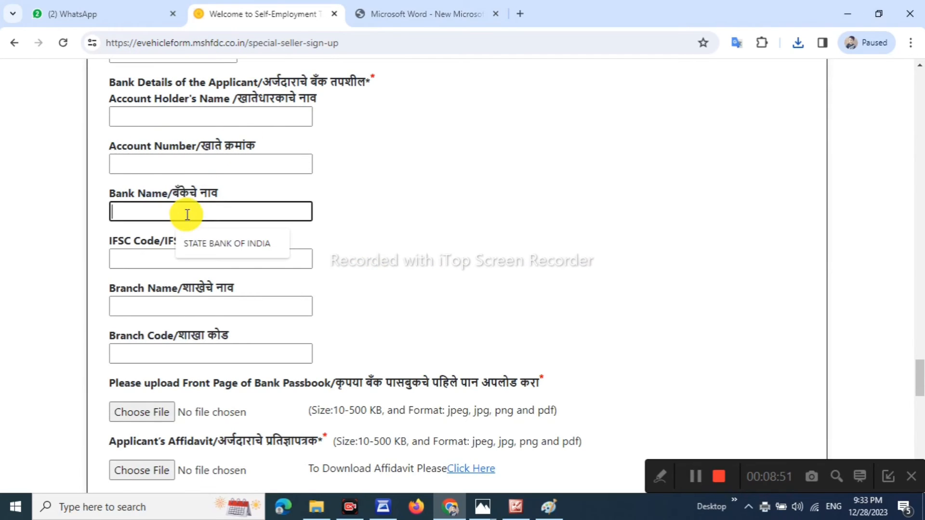
{"action": "left_click", "coordinate": [207, 245]}
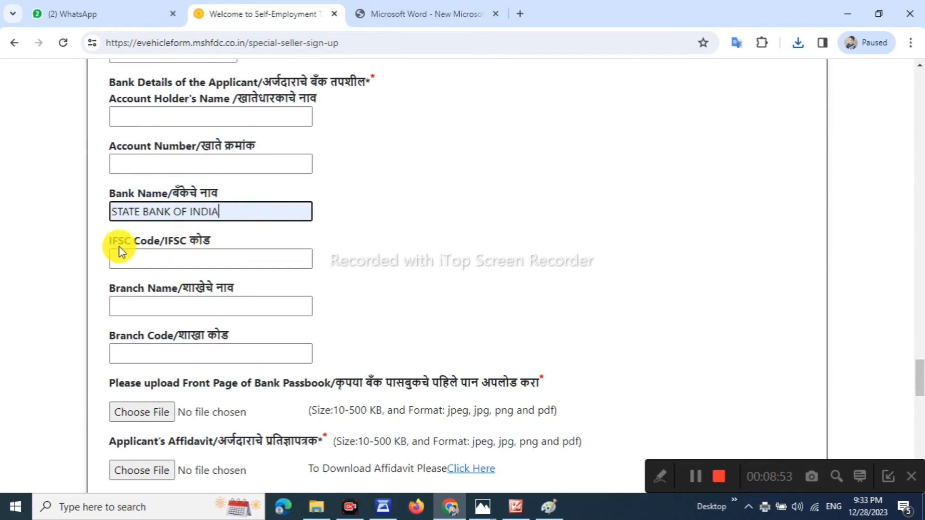
Step: Review the IFSC Code, Branch Name and Branch Code fields in the applicant's bank details
{"action": "left_click_drag", "start_coordinate": [126, 242], "coordinate": [227, 244]}
{"action": "left_click", "coordinate": [250, 242]}
{"action": "left_click_drag", "start_coordinate": [134, 288], "coordinate": [257, 292]}
{"action": "left_click_drag", "start_coordinate": [155, 336], "coordinate": [203, 333]}
{"action": "left_click", "coordinate": [265, 334]}
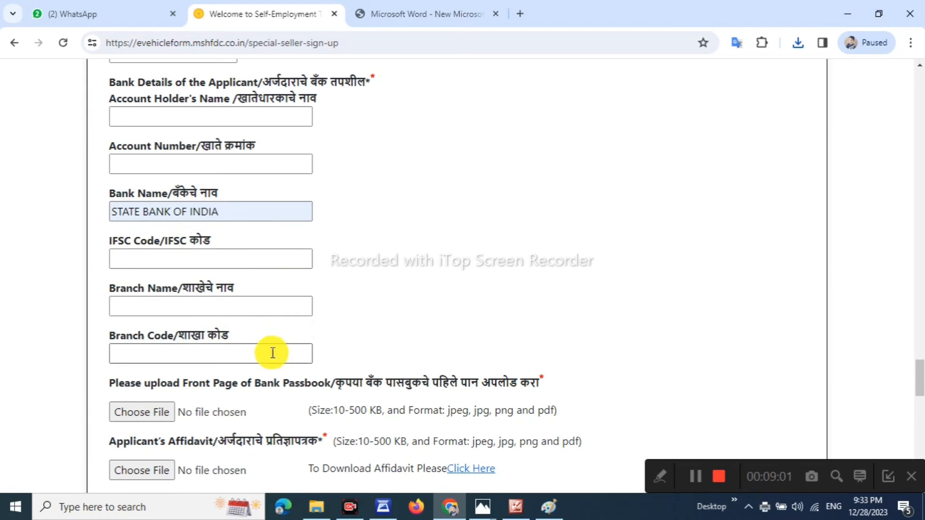
Step: Upload pass.pdf as the front page of the applicant's bank passbook
{"action": "left_click_drag", "start_coordinate": [206, 385], "coordinate": [381, 389]}
{"action": "left_click_drag", "start_coordinate": [466, 392], "coordinate": [470, 392]}
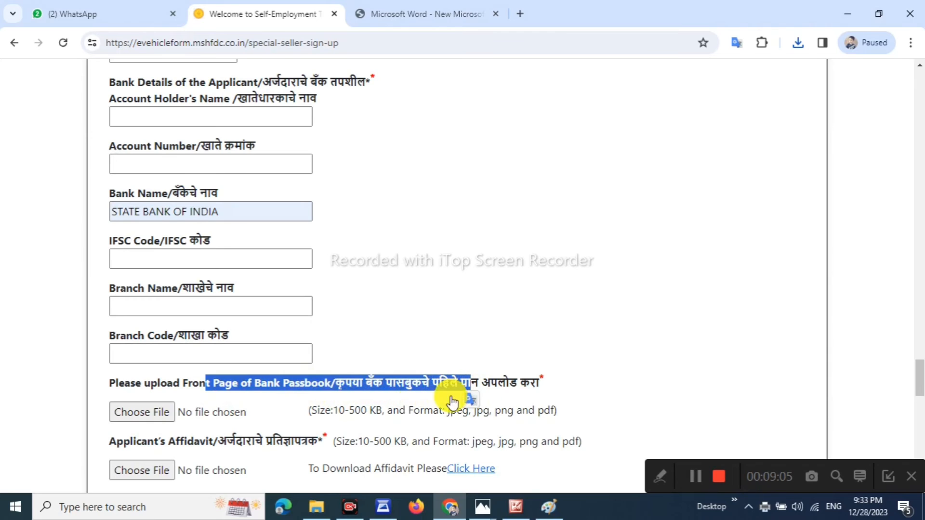
{"action": "left_click", "coordinate": [547, 359]}
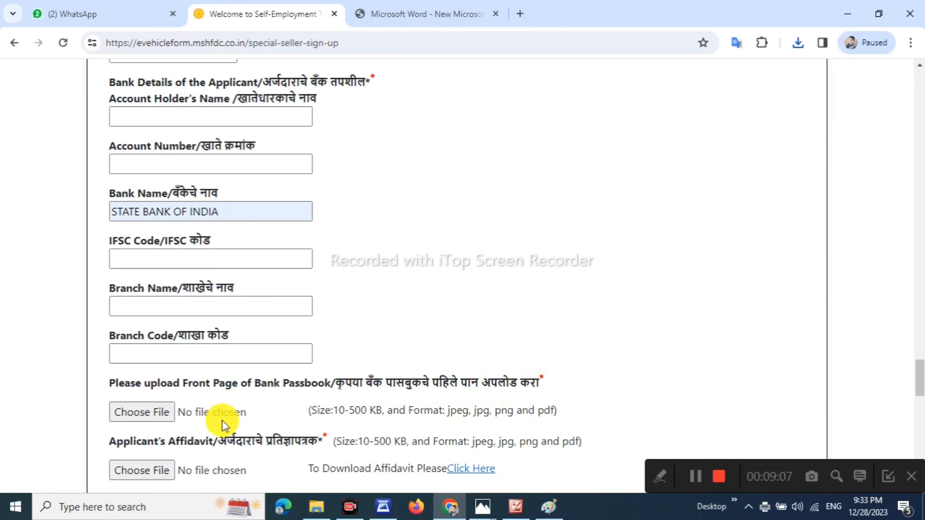
{"action": "left_click", "coordinate": [164, 414]}
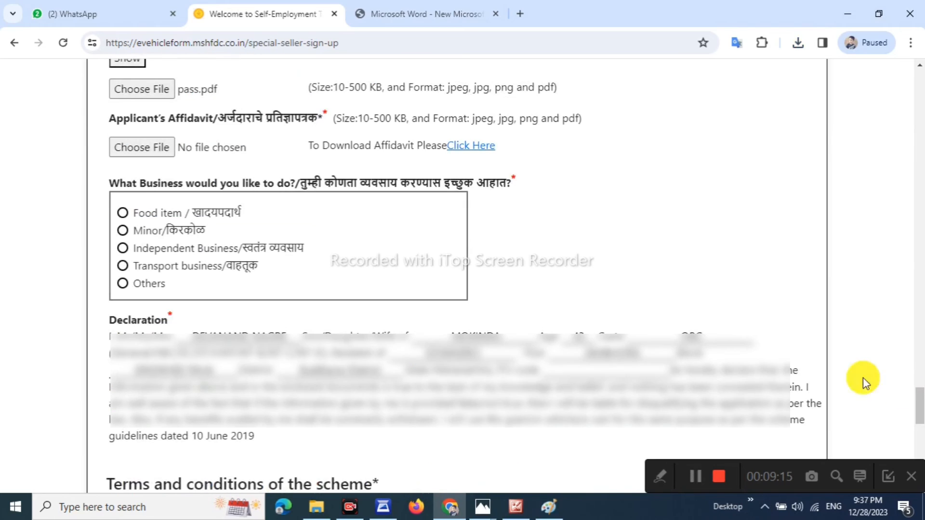
Step: Download the affidavit form and upload DEC.pdf as the applicant's affidavit
{"action": "left_click", "coordinate": [476, 149]}
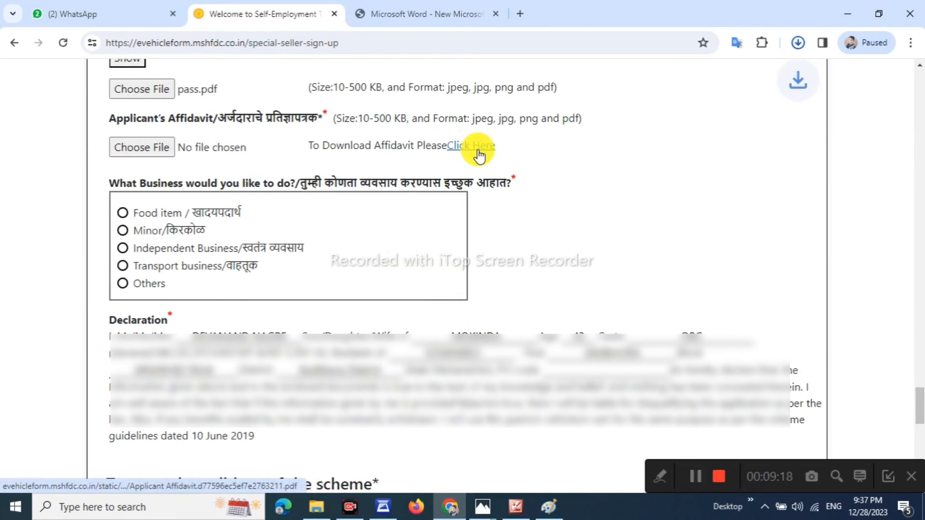
{"action": "left_click", "coordinate": [796, 50]}
{"action": "left_click", "coordinate": [593, 189]}
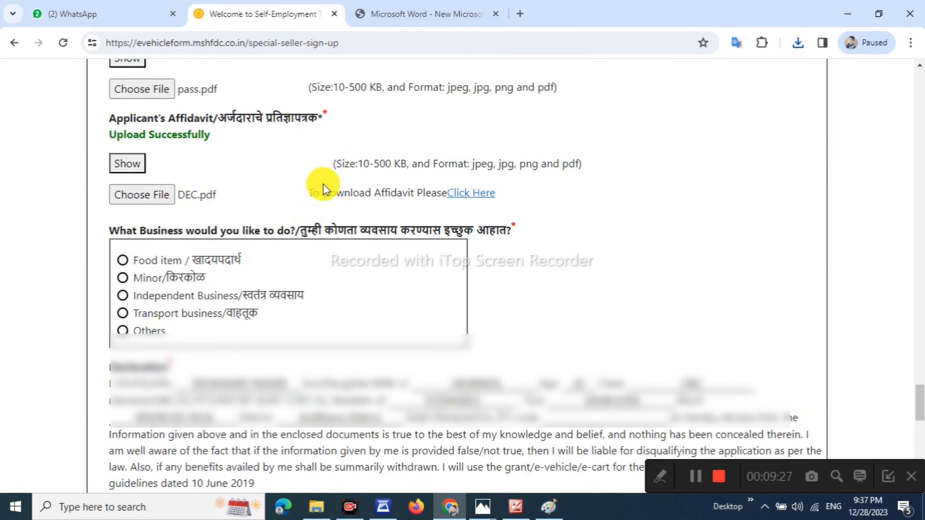
Step: Choose Independent Business as the business the applicant would like to do
{"action": "left_click_drag", "start_coordinate": [345, 233], "coordinate": [465, 233]}
{"action": "left_click", "coordinate": [573, 233]}
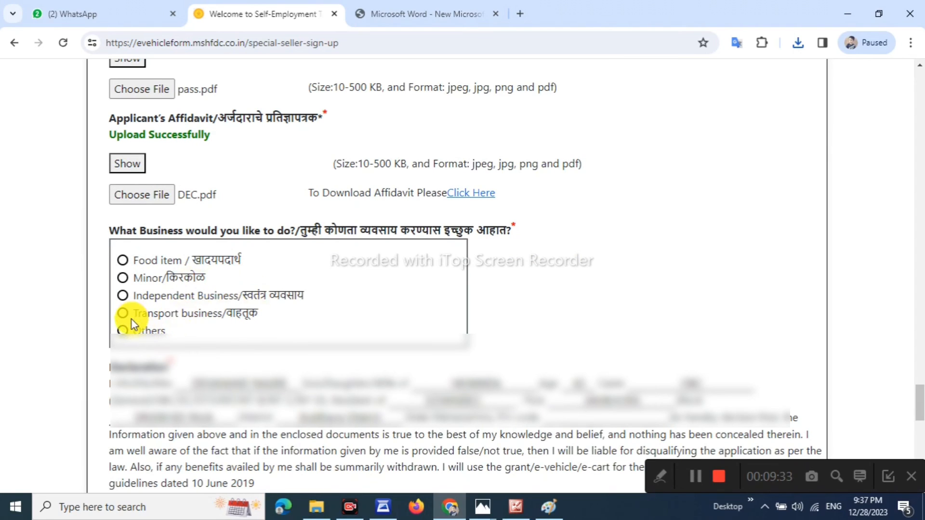
{"action": "left_click", "coordinate": [123, 296]}
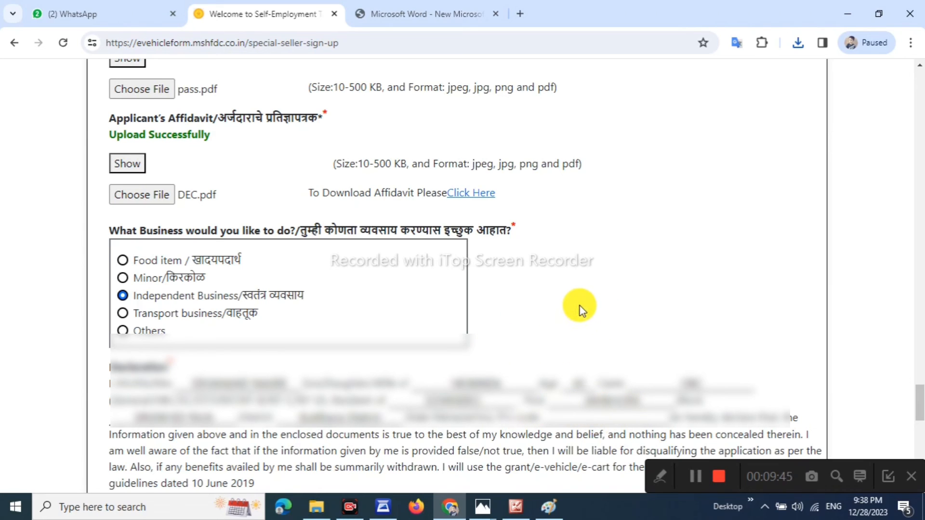
Step: Accept the scheme's terms and conditions and save the application form as a draft
{"action": "scroll", "coordinate": [572, 316], "scroll_direction": "down", "scroll_amount": 12}
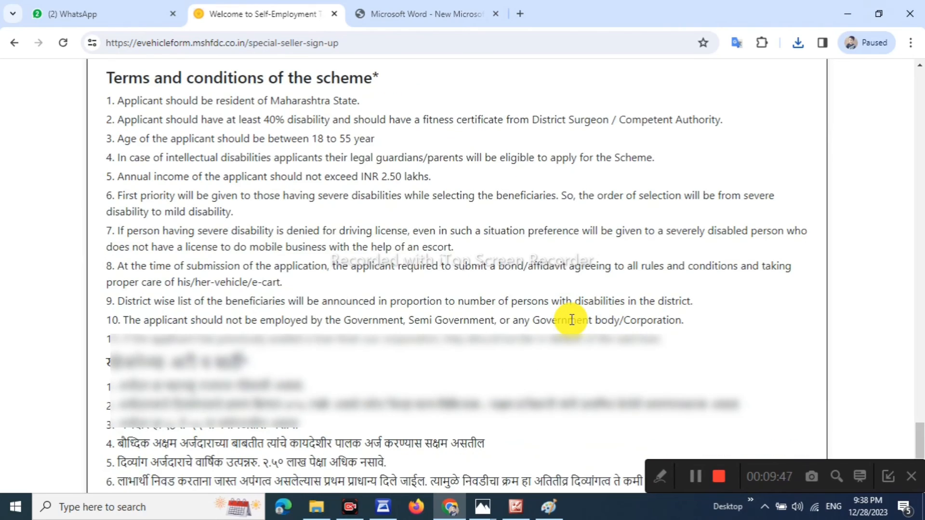
{"action": "scroll", "coordinate": [572, 319], "scroll_direction": "down", "scroll_amount": 3}
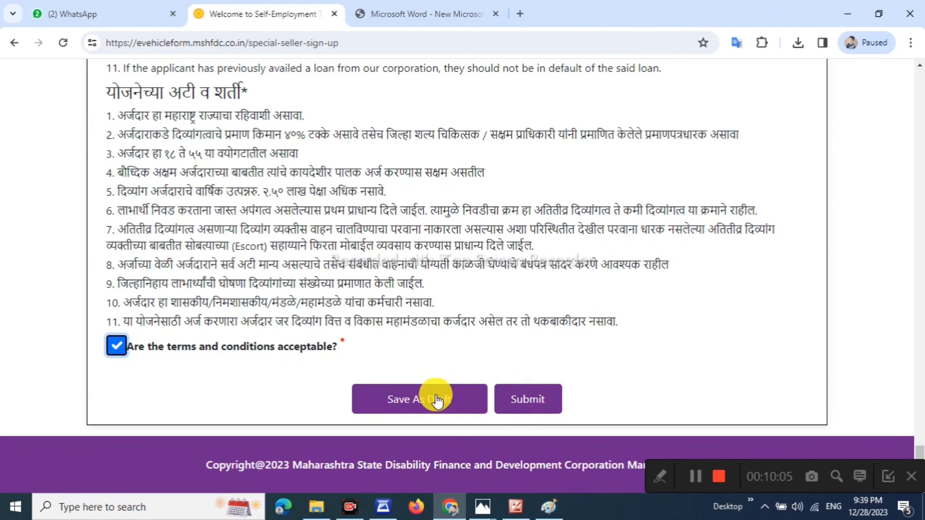
{"action": "left_click", "coordinate": [470, 397]}
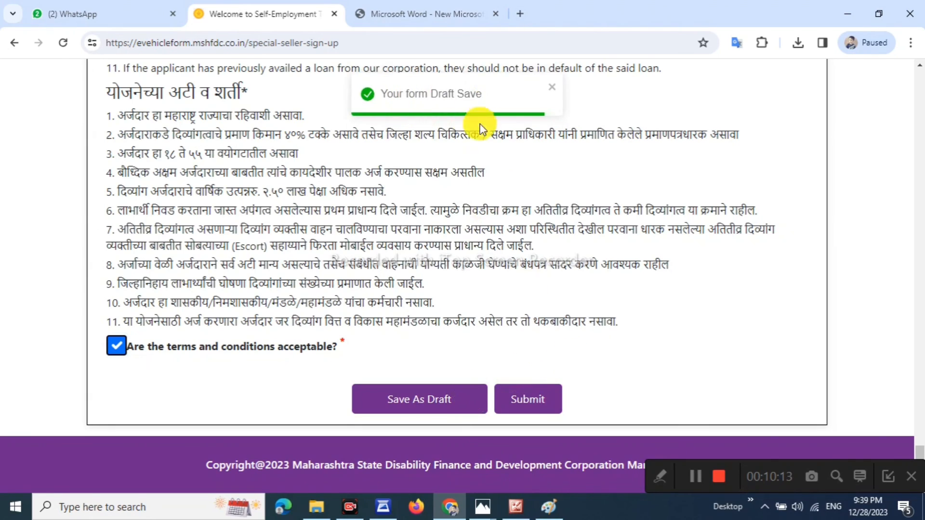
Step: Submit the application and download its PDF copy from the registration confirmation
{"action": "left_click", "coordinate": [530, 404]}
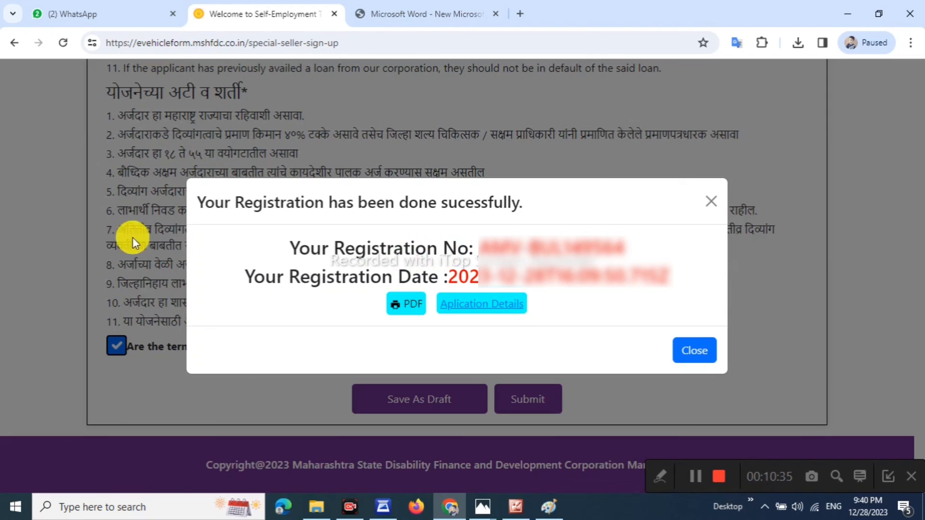
{"action": "left_click", "coordinate": [420, 314]}
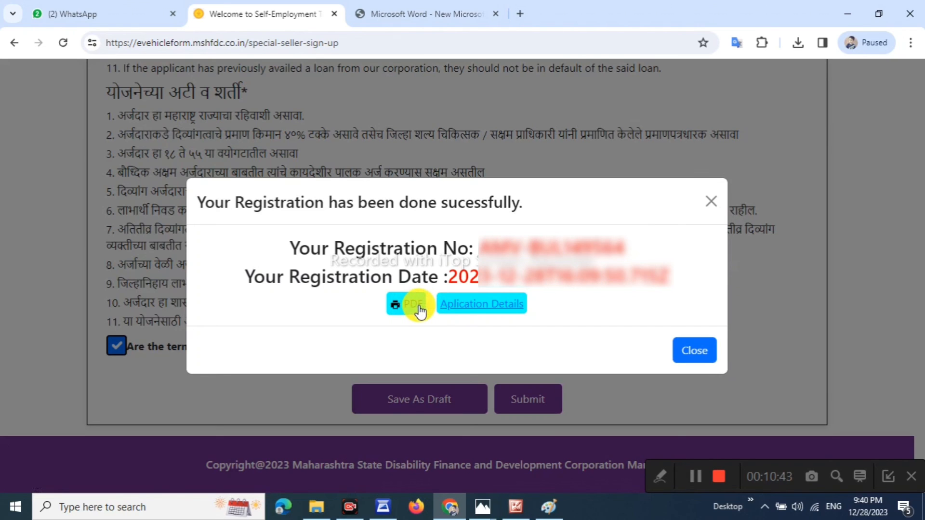
{"action": "left_click", "coordinate": [420, 312]}
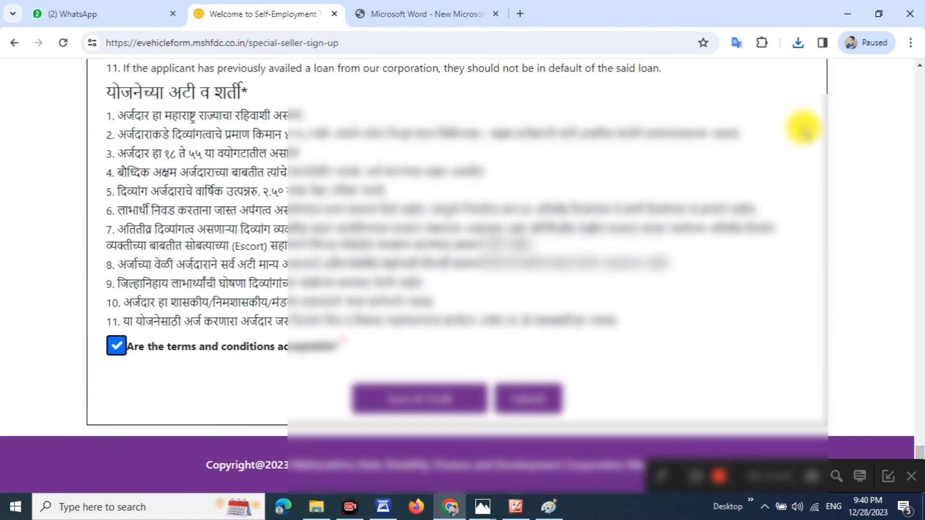
Step: Examine the pages of the downloaded generated-pdf.pdf, including the applicant's personal details, photograph and signature on the first page
{"action": "scroll", "coordinate": [672, 237], "scroll_direction": "down", "scroll_amount": 10}
{"action": "scroll", "coordinate": [679, 247], "scroll_direction": "down", "scroll_amount": 18}
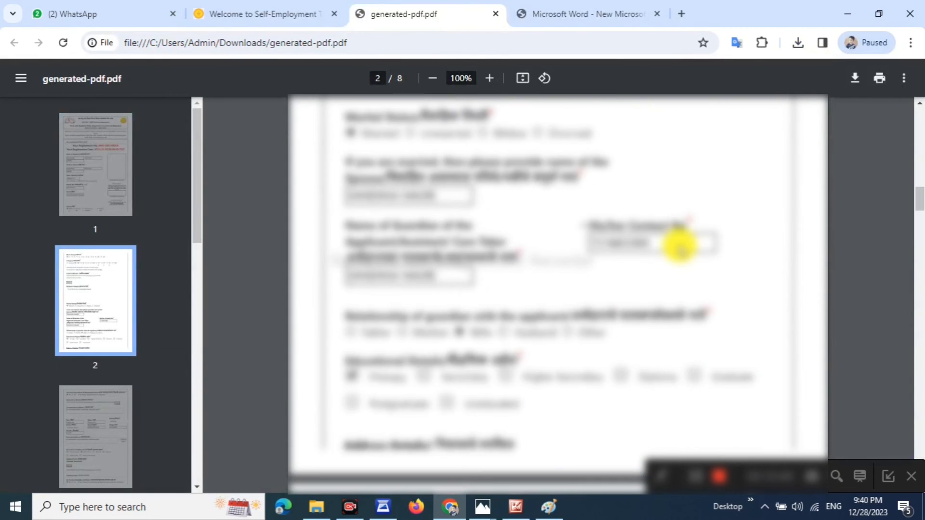
{"action": "scroll", "coordinate": [679, 247], "scroll_direction": "down", "scroll_amount": 18}
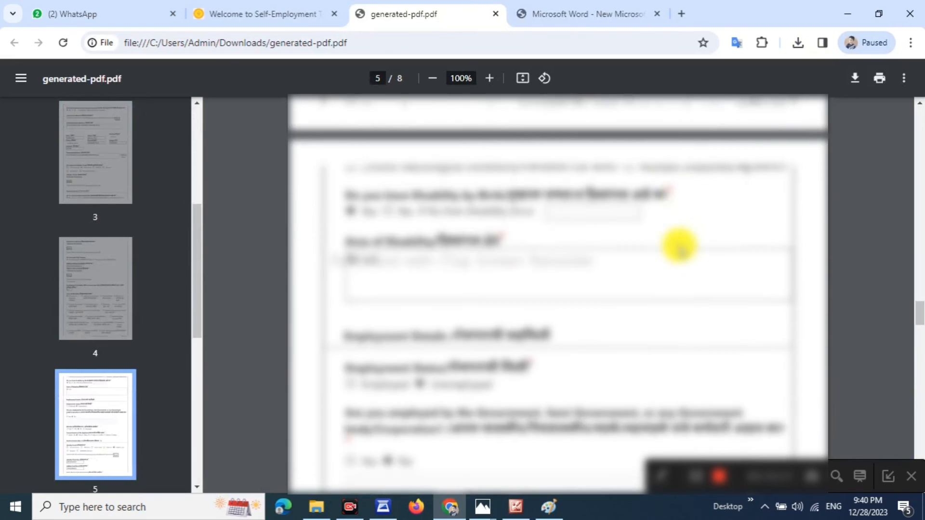
{"action": "scroll", "coordinate": [679, 247], "scroll_direction": "down", "scroll_amount": 18}
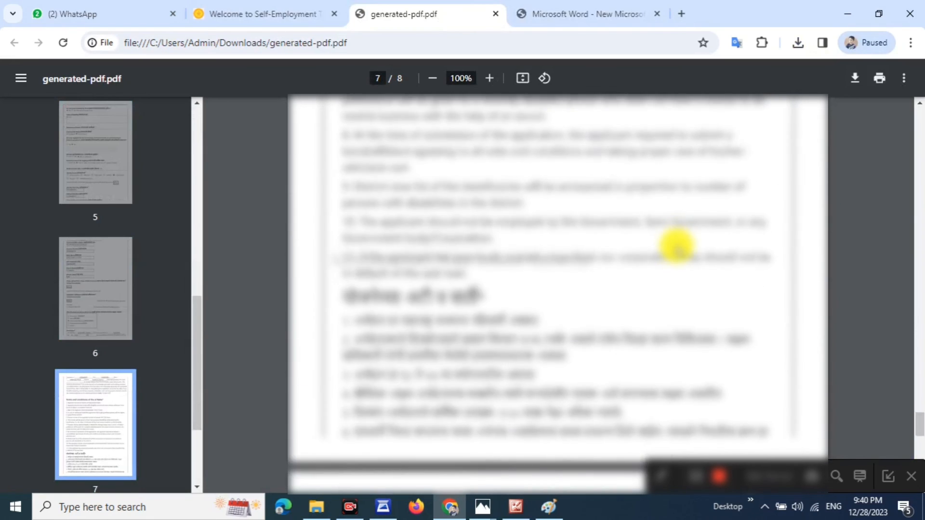
{"action": "scroll", "coordinate": [677, 247], "scroll_direction": "up", "scroll_amount": 20}
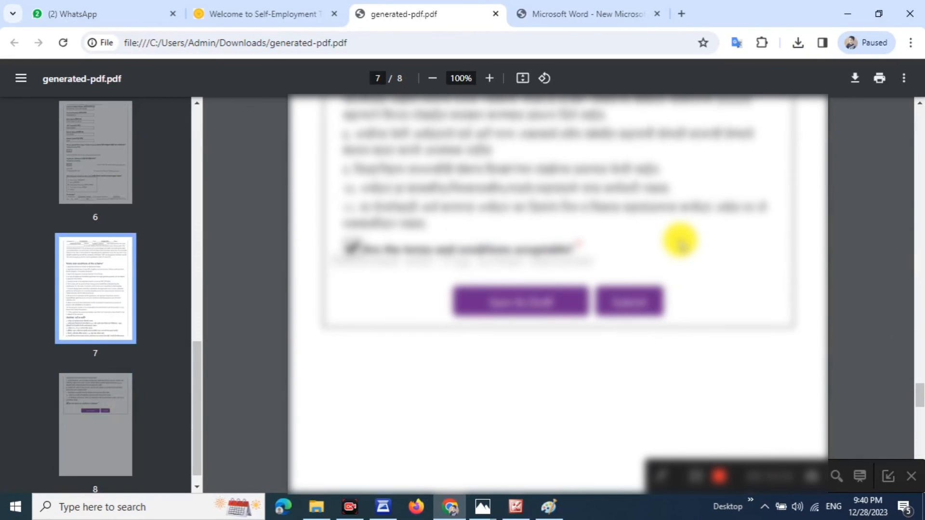
{"action": "scroll", "coordinate": [679, 241], "scroll_direction": "up", "scroll_amount": 20}
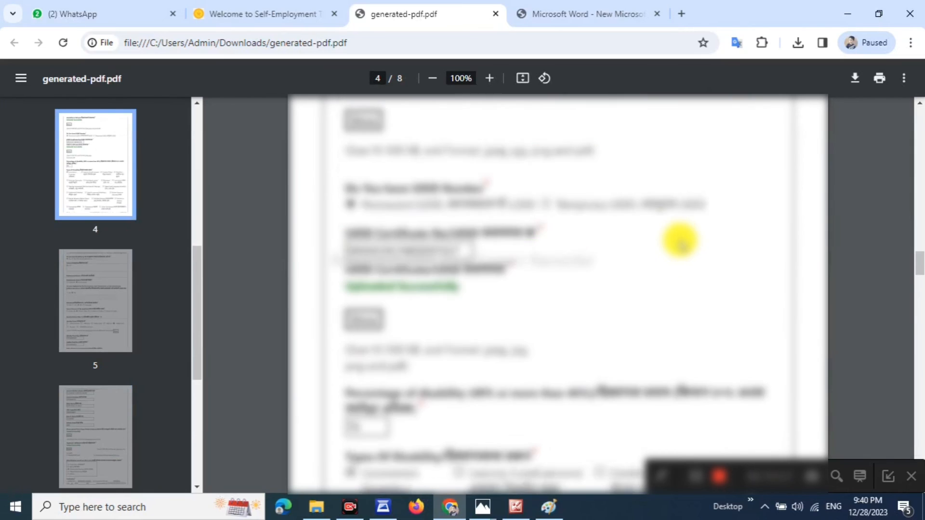
{"action": "scroll", "coordinate": [683, 234], "scroll_direction": "up", "scroll_amount": 20}
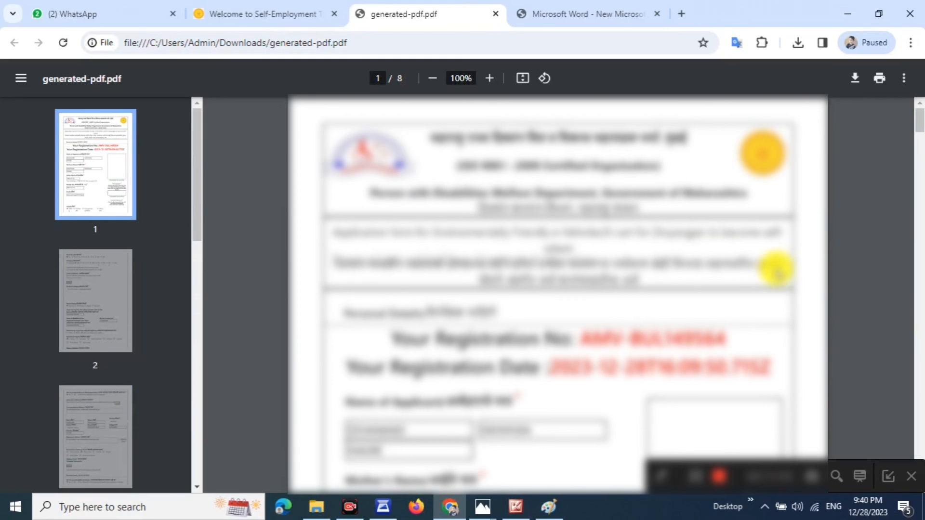
{"action": "scroll", "coordinate": [727, 337], "scroll_direction": "down", "scroll_amount": 8}
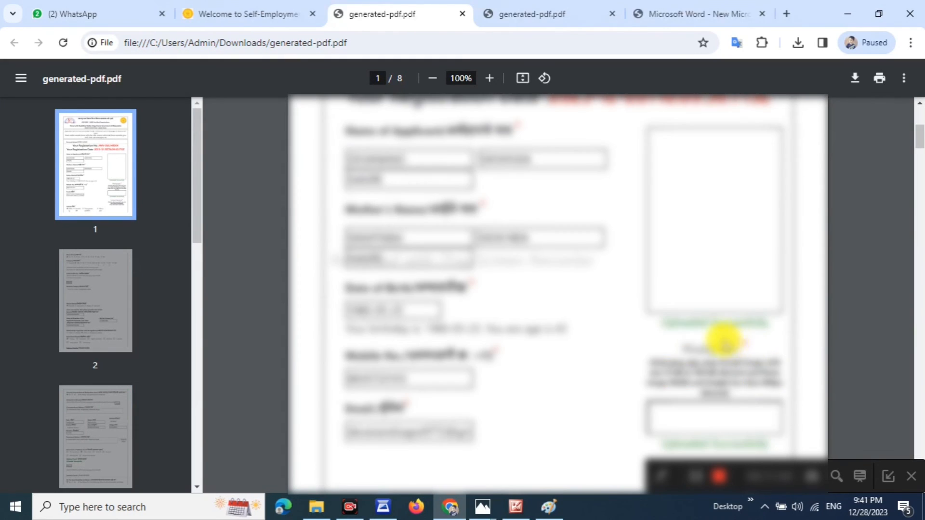
{"action": "scroll", "coordinate": [687, 329], "scroll_direction": "up", "scroll_amount": 1}
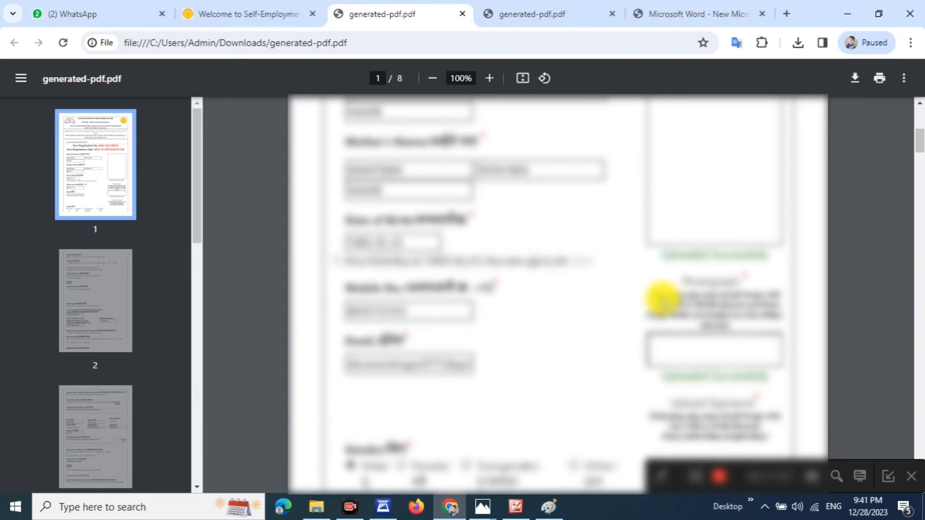